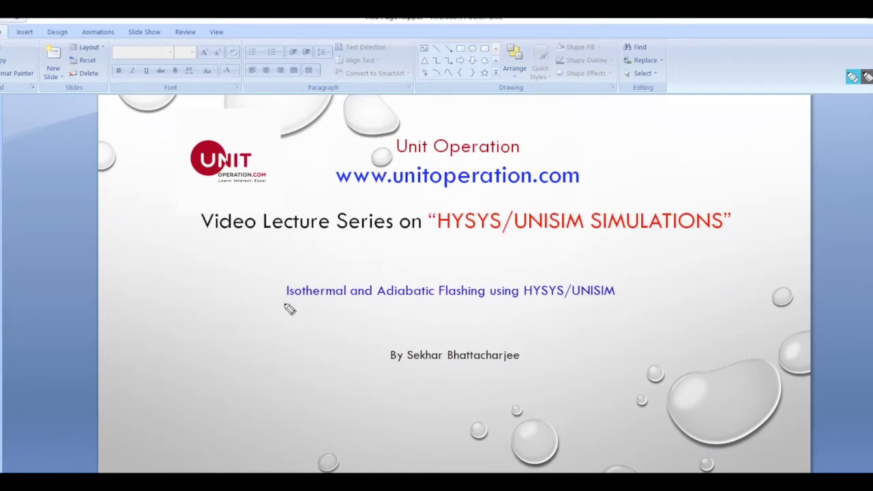
Draw arrows under "Isothermal" and "Adiabatic" and underline "HYSYS/UNISIM" in the title slide's topic line
{"action": "left_click_drag", "start_coordinate": [301, 303], "coordinate": [296, 326]}
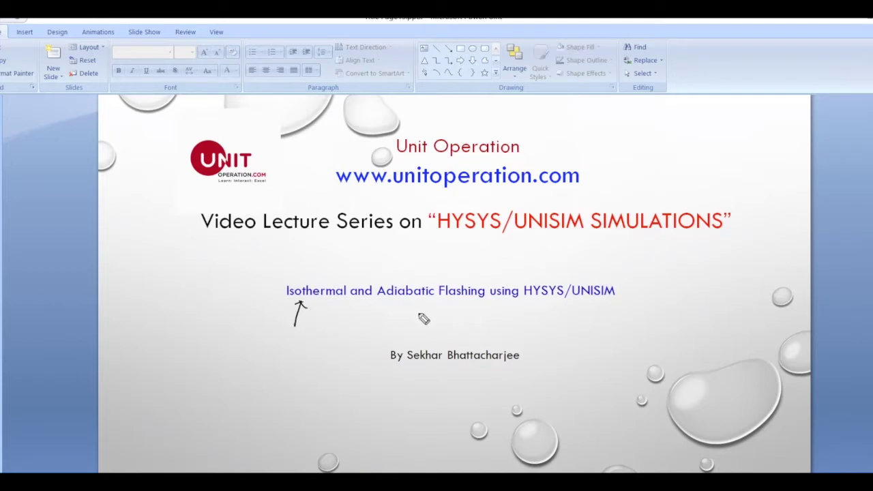
{"action": "mouse_move", "coordinate": [412, 302]}
{"action": "left_mouse_down"}
{"action": "mouse_move", "coordinate": [407, 326]}
{"action": "mouse_move", "coordinate": [431, 310]}
{"action": "left_mouse_up"}
{"action": "left_click_drag", "start_coordinate": [528, 301], "coordinate": [604, 309]}
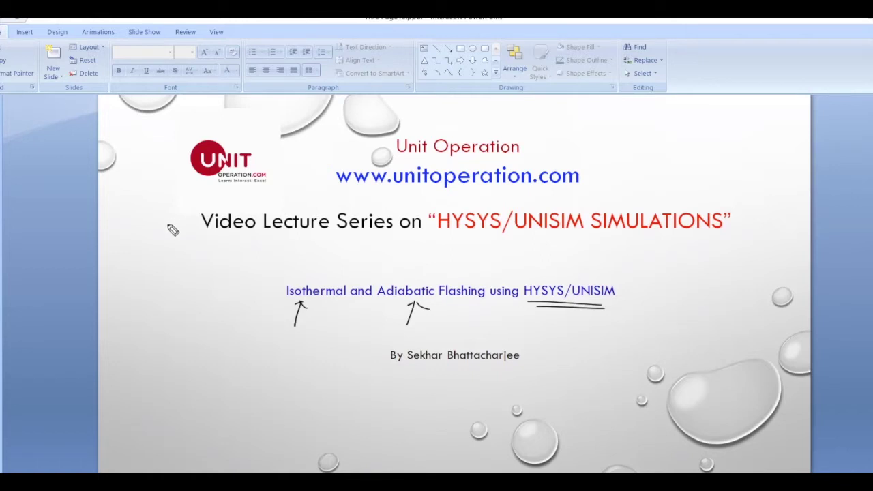
{"action": "mouse_move", "coordinate": [618, 176]}
{"action": "left_mouse_down"}
{"action": "mouse_move", "coordinate": [588, 180]}
{"action": "mouse_move", "coordinate": [607, 196]}
{"action": "left_mouse_up"}
{"action": "left_click_drag", "start_coordinate": [460, 321], "coordinate": [460, 347]}
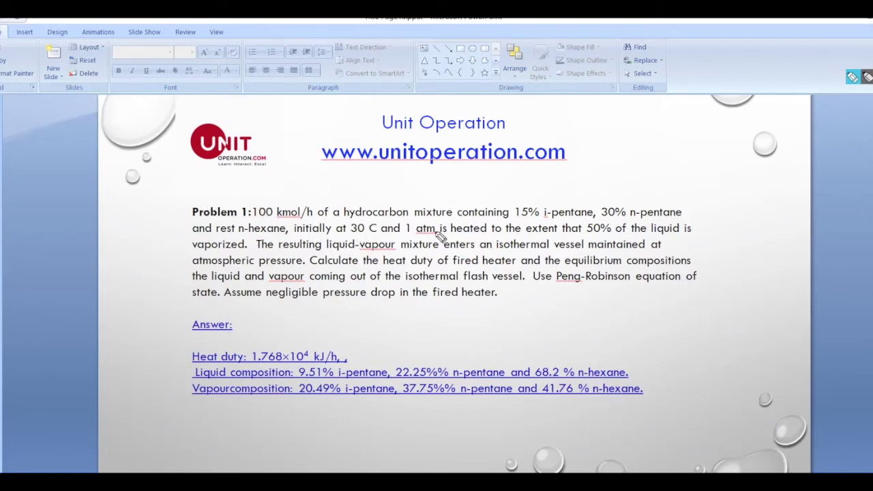
Mark i-pentane, n-pentane, n-hexane, the 30 C and 1 atm conditions, and the 50% vaporization in Problem 1 with the pen
{"action": "left_click_drag", "start_coordinate": [553, 221], "coordinate": [653, 227]}
{"action": "left_click_drag", "start_coordinate": [244, 233], "coordinate": [256, 233]}
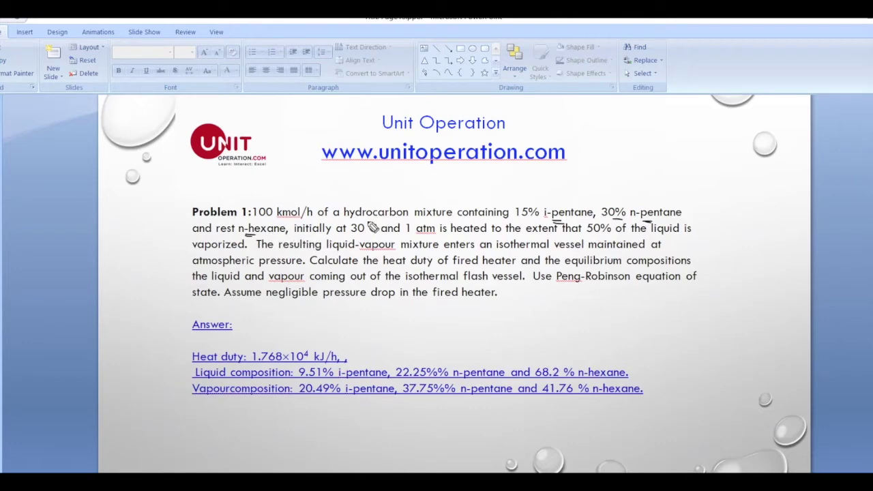
{"action": "left_click_drag", "start_coordinate": [367, 223], "coordinate": [438, 218]}
{"action": "left_click_drag", "start_coordinate": [588, 237], "coordinate": [612, 235]}
Sketch the feed line through a heater below Problem 1, labelling the inlet "Feed" and the outlet "50%" and "q=0.5"
{"action": "mouse_move", "coordinate": [374, 328]}
{"action": "left_mouse_down"}
{"action": "mouse_move", "coordinate": [441, 327]}
{"action": "mouse_move", "coordinate": [391, 346]}
{"action": "mouse_move", "coordinate": [397, 335]}
{"action": "left_mouse_up"}
{"action": "left_click_drag", "start_coordinate": [391, 341], "coordinate": [410, 348]}
{"action": "mouse_move", "coordinate": [417, 345]}
{"action": "left_mouse_down"}
{"action": "mouse_move", "coordinate": [420, 337]}
{"action": "mouse_move", "coordinate": [460, 341]}
{"action": "mouse_move", "coordinate": [476, 333]}
{"action": "mouse_move", "coordinate": [470, 319]}
{"action": "mouse_move", "coordinate": [439, 347]}
{"action": "mouse_move", "coordinate": [513, 332]}
{"action": "mouse_move", "coordinate": [483, 354]}
{"action": "mouse_move", "coordinate": [494, 341]}
{"action": "mouse_move", "coordinate": [517, 343]}
{"action": "mouse_move", "coordinate": [499, 356]}
{"action": "left_mouse_up"}
{"action": "left_click_drag", "start_coordinate": [510, 346], "coordinate": [512, 351]}
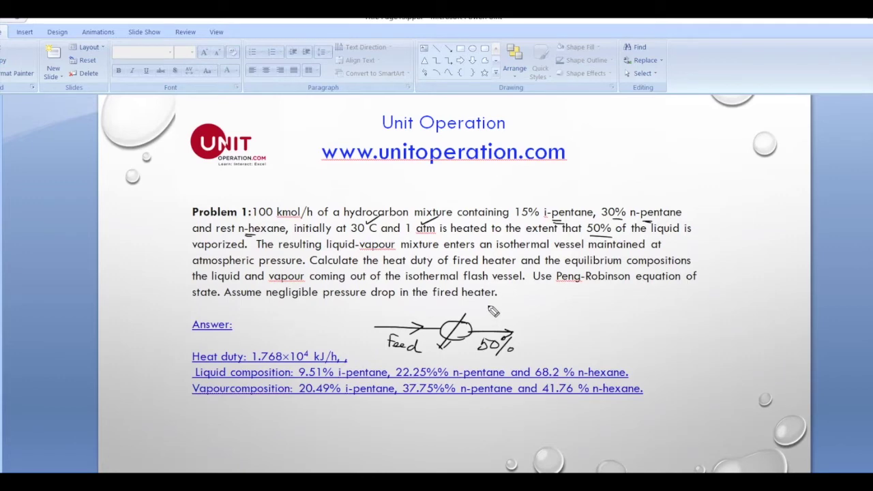
{"action": "left_click_drag", "start_coordinate": [489, 307], "coordinate": [537, 301]}
Sketch a flash vessel fed by the heater outlet, with an upper outlet labelled "Vap" and a lower outlet labelled "Liq"
{"action": "mouse_move", "coordinate": [513, 331]}
{"action": "left_mouse_down"}
{"action": "mouse_move", "coordinate": [548, 331]}
{"action": "mouse_move", "coordinate": [554, 359]}
{"action": "left_mouse_up"}
{"action": "mouse_move", "coordinate": [559, 312]}
{"action": "left_mouse_down"}
{"action": "mouse_move", "coordinate": [580, 316]}
{"action": "mouse_move", "coordinate": [571, 356]}
{"action": "mouse_move", "coordinate": [548, 360]}
{"action": "mouse_move", "coordinate": [570, 353]}
{"action": "left_mouse_up"}
{"action": "left_click_drag", "start_coordinate": [574, 311], "coordinate": [575, 300]}
{"action": "mouse_move", "coordinate": [575, 300]}
{"action": "left_mouse_down"}
{"action": "mouse_move", "coordinate": [614, 301]}
{"action": "mouse_move", "coordinate": [607, 309]}
{"action": "left_mouse_up"}
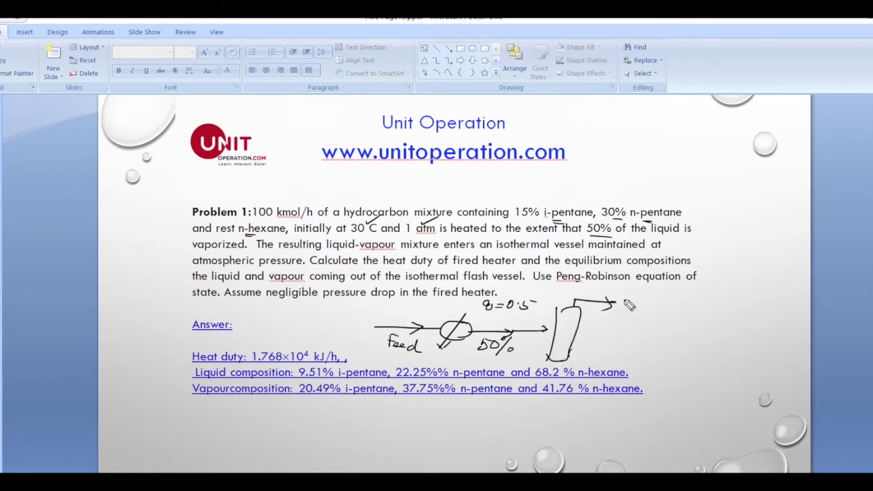
{"action": "left_click_drag", "start_coordinate": [561, 365], "coordinate": [633, 355]}
{"action": "mouse_move", "coordinate": [628, 299]}
{"action": "left_mouse_down"}
{"action": "mouse_move", "coordinate": [633, 315]}
{"action": "mouse_move", "coordinate": [661, 300]}
{"action": "mouse_move", "coordinate": [656, 316]}
{"action": "left_mouse_up"}
{"action": "left_click_drag", "start_coordinate": [625, 350], "coordinate": [655, 367]}
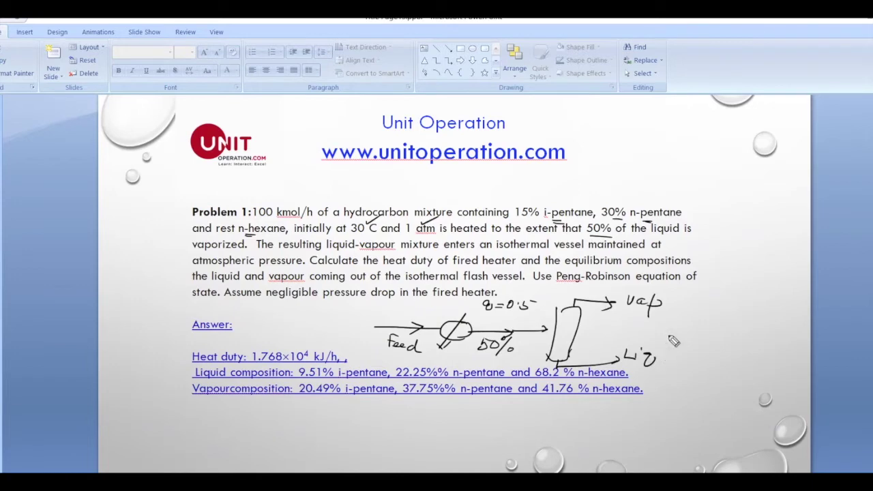
{"action": "mouse_move", "coordinate": [676, 312]}
{"action": "left_mouse_down"}
{"action": "mouse_move", "coordinate": [661, 355]}
{"action": "mouse_move", "coordinate": [676, 309]}
{"action": "mouse_move", "coordinate": [686, 341]}
{"action": "mouse_move", "coordinate": [731, 339]}
{"action": "left_mouse_up"}
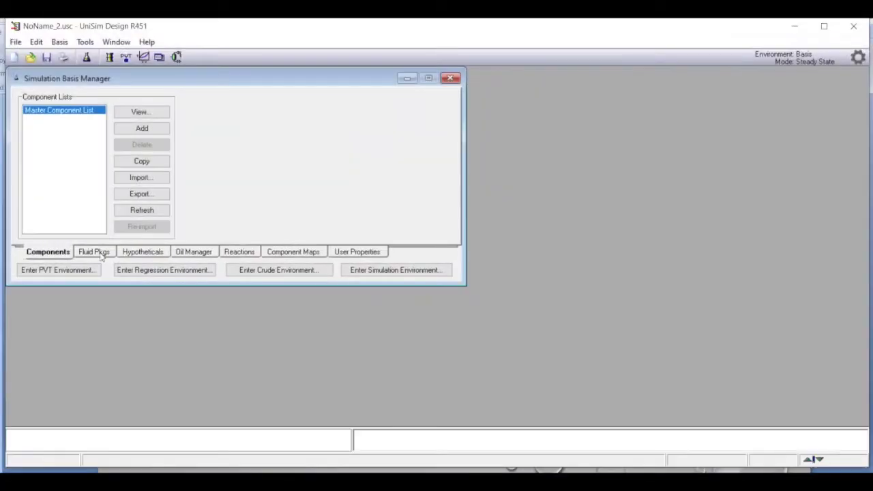
Switch to UniSim Design and add a fluid package based on the Peng-Robinson property package
{"action": "left_click", "coordinate": [99, 252]}
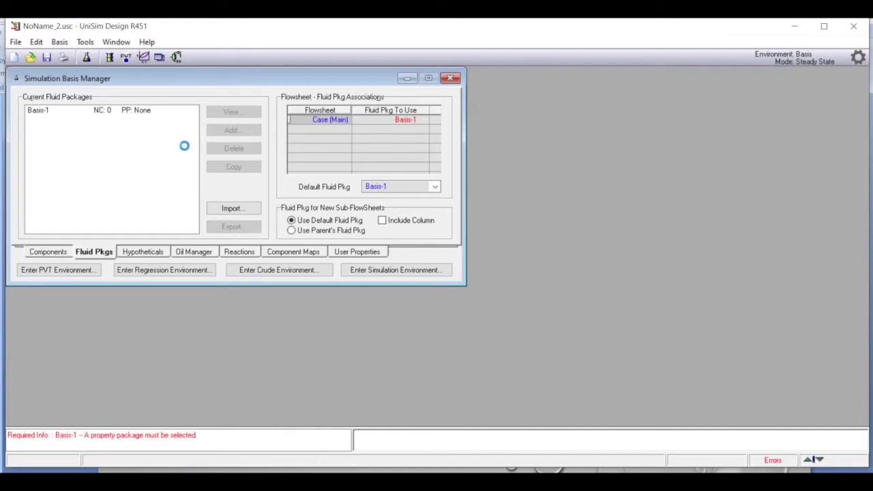
{"action": "left_click_drag", "start_coordinate": [121, 138], "coordinate": [121, 175]}
{"action": "left_click", "coordinate": [68, 162]}
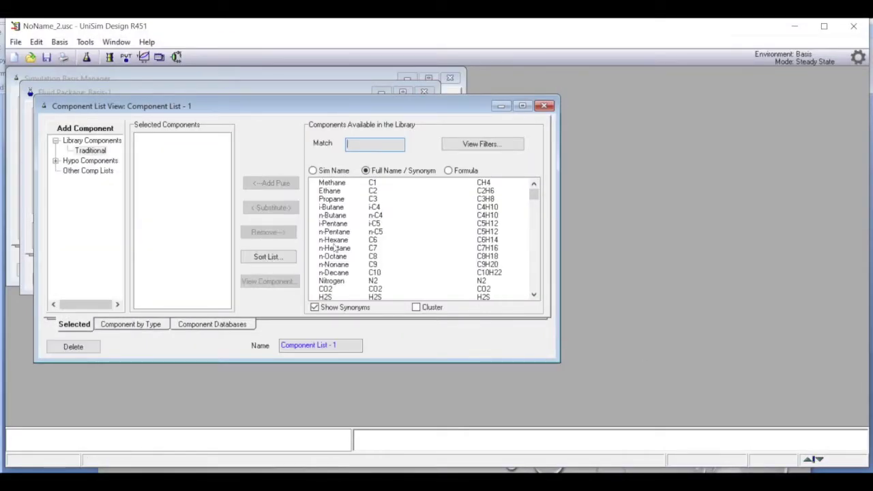
Add i-Pentane, n-Pentane and n-Hexane to the fluid package's component list and close the fluid package
{"action": "left_click_drag", "start_coordinate": [377, 226], "coordinate": [373, 241]}
{"action": "key", "text": "Return"}
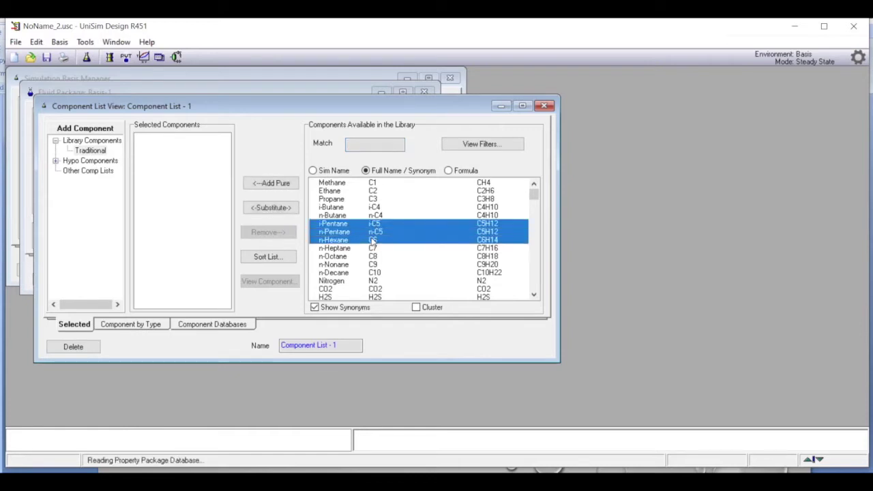
{"action": "left_click", "coordinate": [545, 107]}
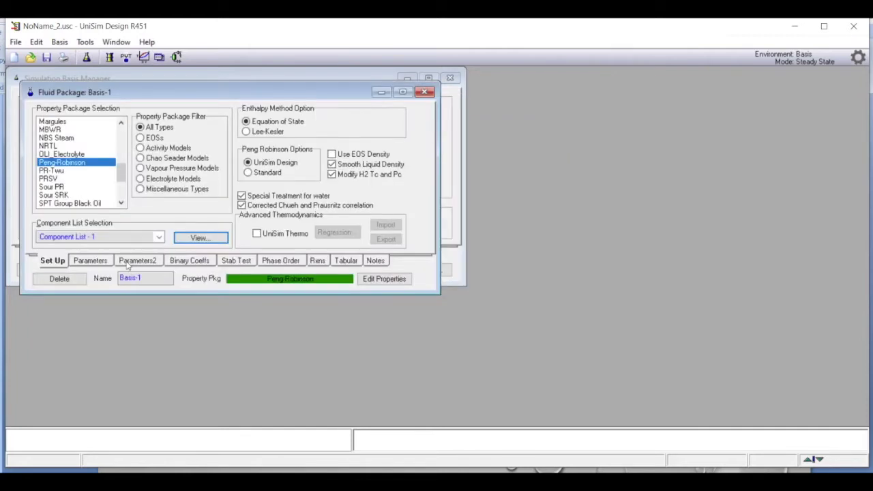
{"action": "left_click", "coordinate": [426, 93]}
Enter the simulation environment and place a material stream named Feed on the flowsheet
{"action": "left_click", "coordinate": [433, 271]}
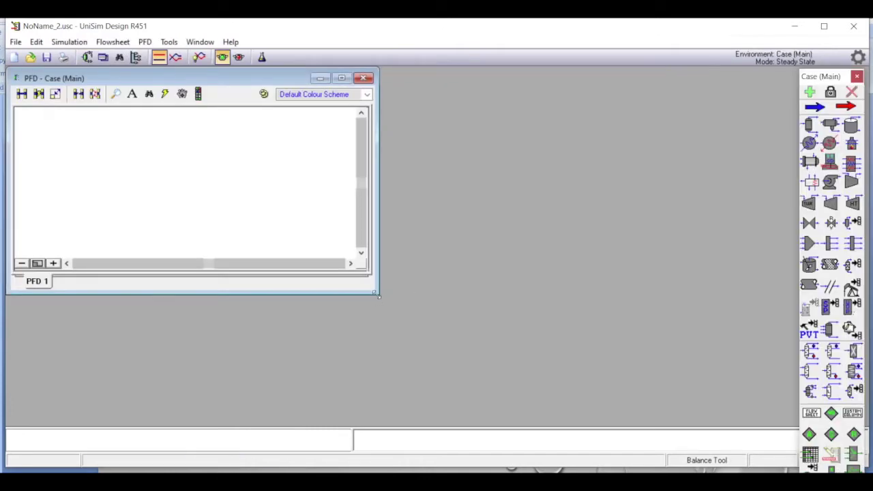
{"action": "left_click_drag", "start_coordinate": [380, 298], "coordinate": [781, 425]}
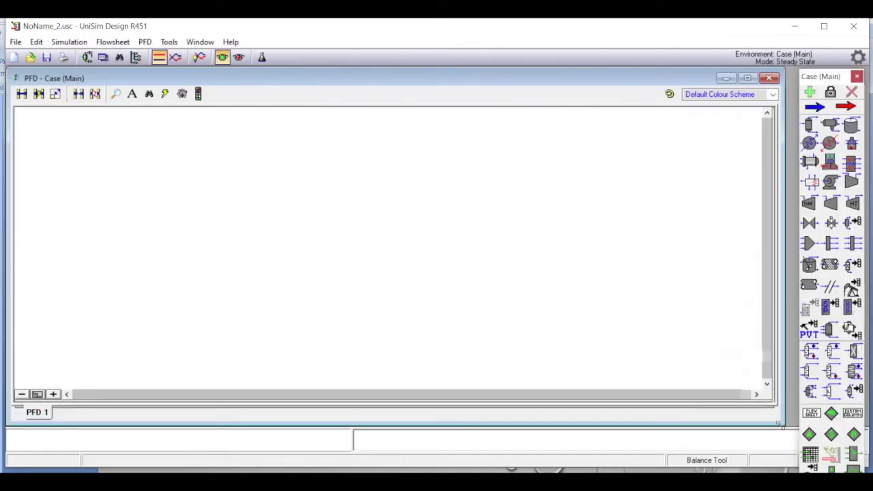
{"action": "left_click", "coordinate": [812, 107]}
{"action": "left_click", "coordinate": [164, 249]}
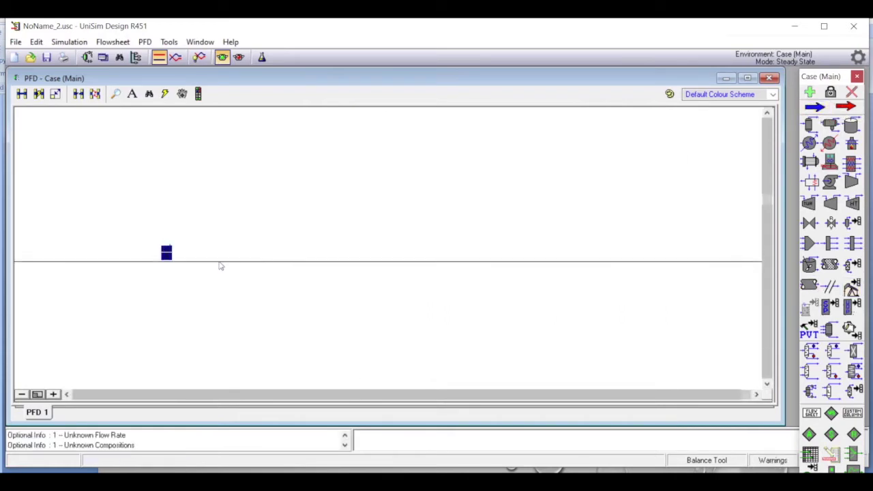
{"action": "double_click", "coordinate": [166, 249]}
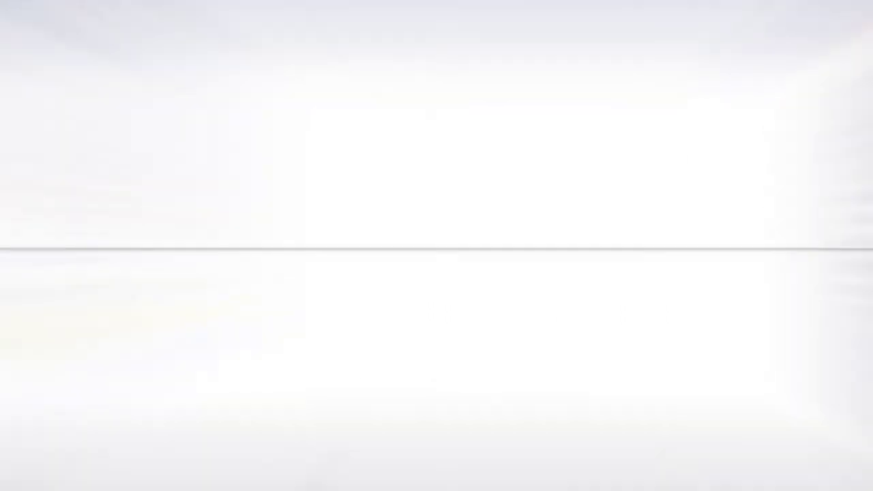
{"action": "type", "text": "Feed"}
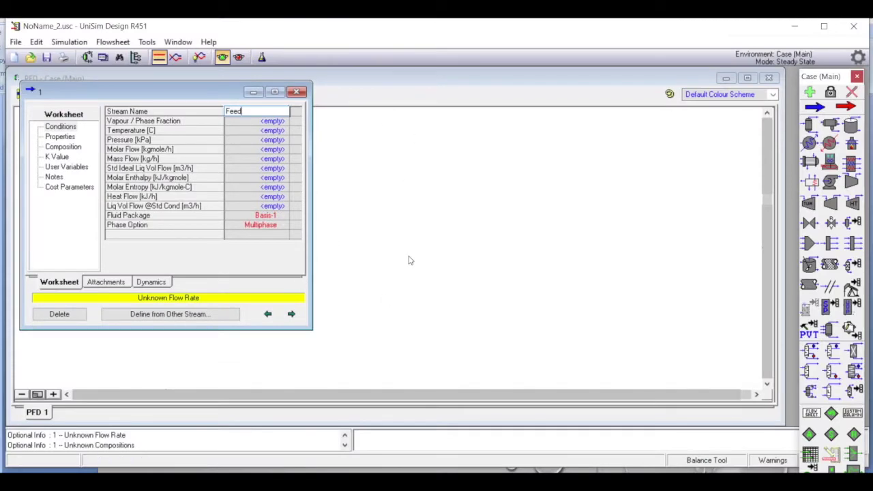
Set the Feed stream's mole fractions to 0.15 i-Pentane, 0.30 n-Pentane and 0.55 n-Hexane
{"action": "left_click", "coordinate": [51, 149]}
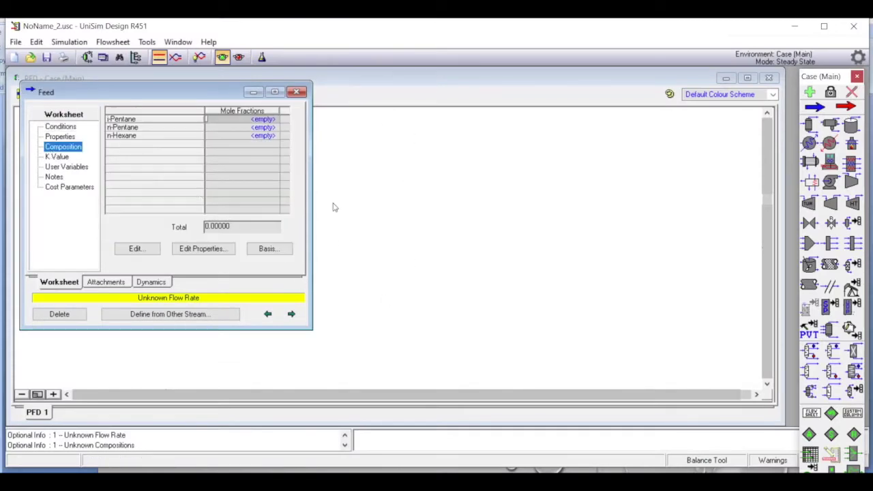
{"action": "left_click", "coordinate": [272, 120]}
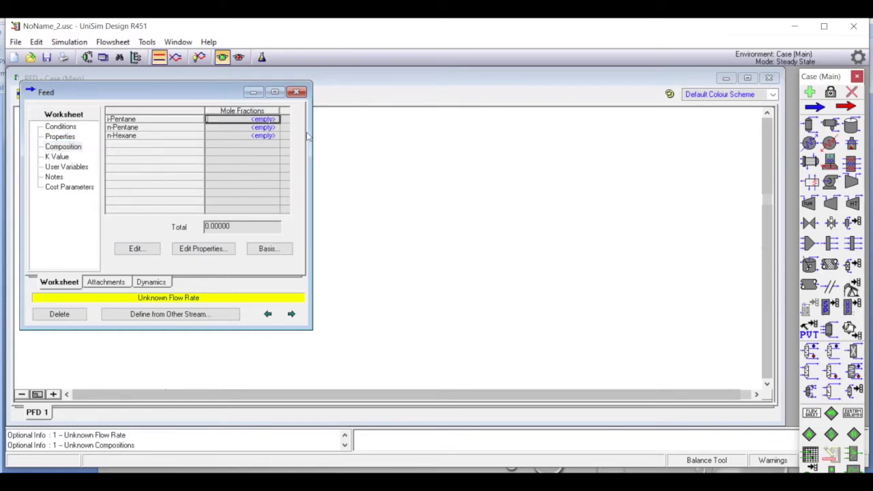
{"action": "type", "text": "0"}
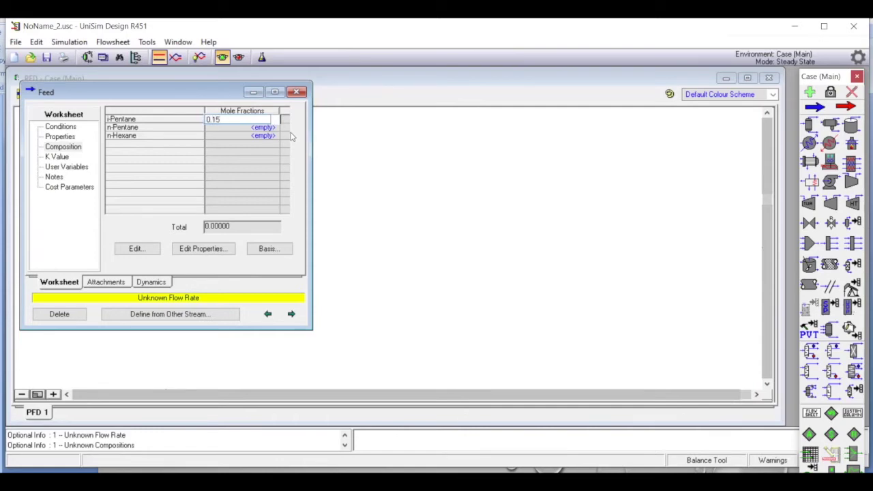
{"action": "type", "text": ".15"}
{"action": "key", "text": "Return"}
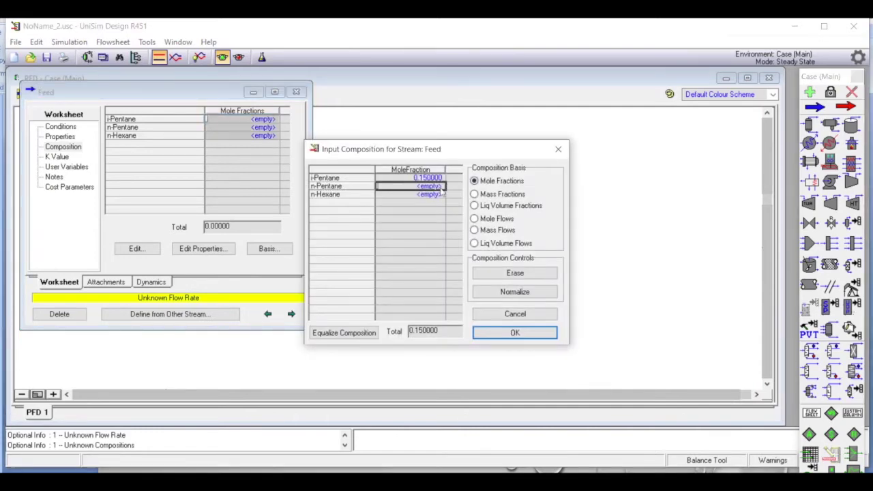
{"action": "type", "text": "0.30"}
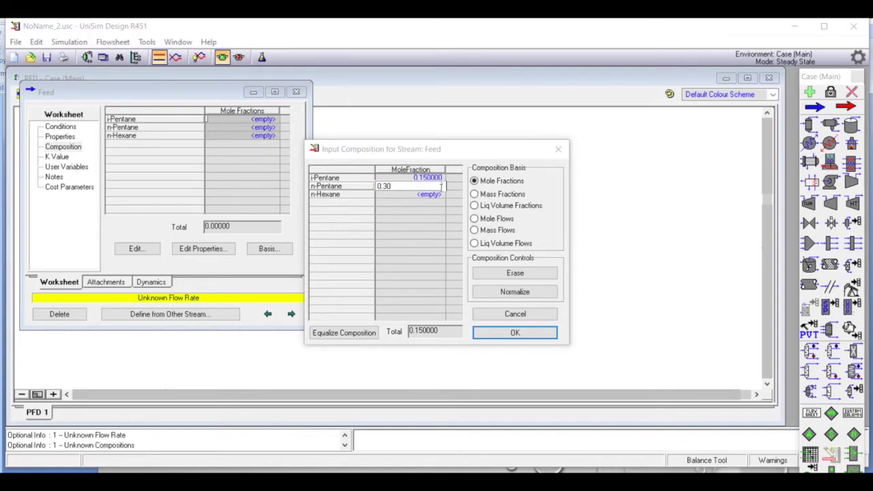
{"action": "key", "text": "Return"}
{"action": "type", "text": "0"}
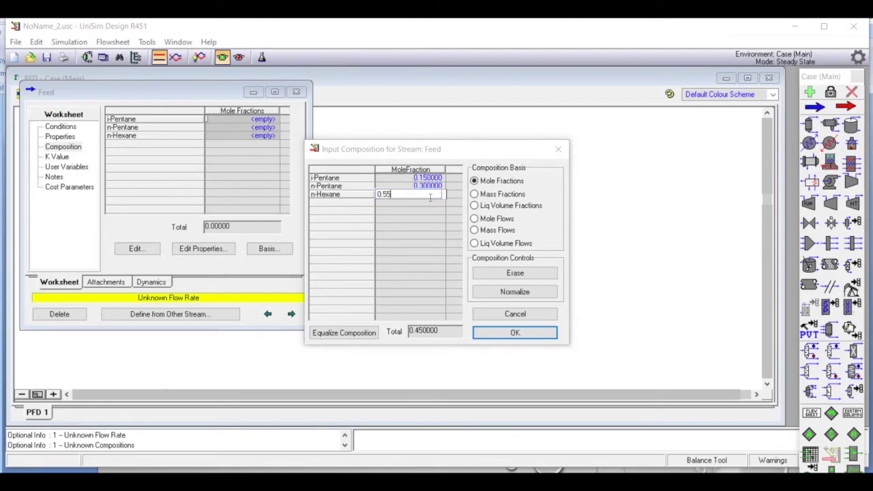
{"action": "type", "text": ".55"}
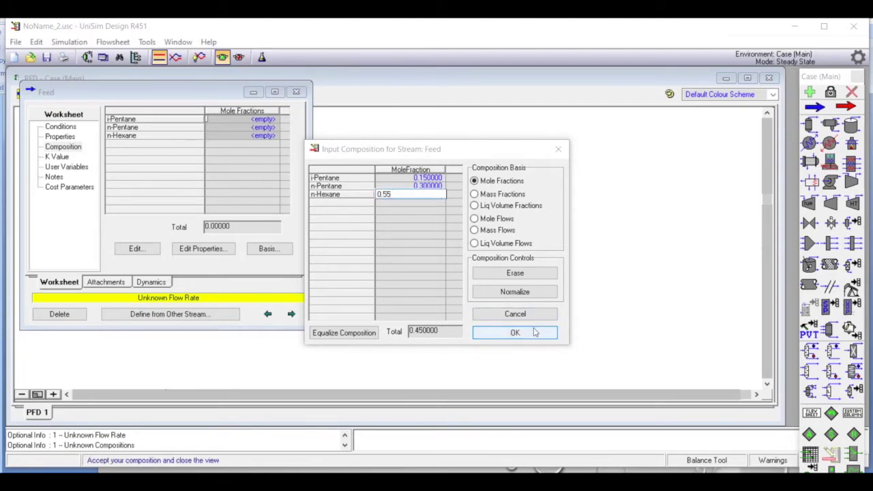
{"action": "left_click", "coordinate": [529, 332]}
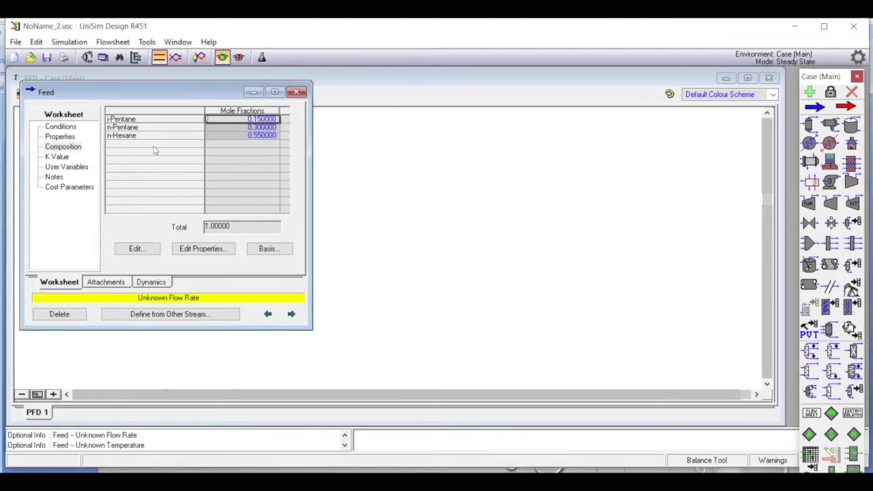
Set the Feed stream's conditions to 30 C, 1 atm and a molar flow of 100 kgmole/h, and close its window
{"action": "left_click", "coordinate": [61, 127]}
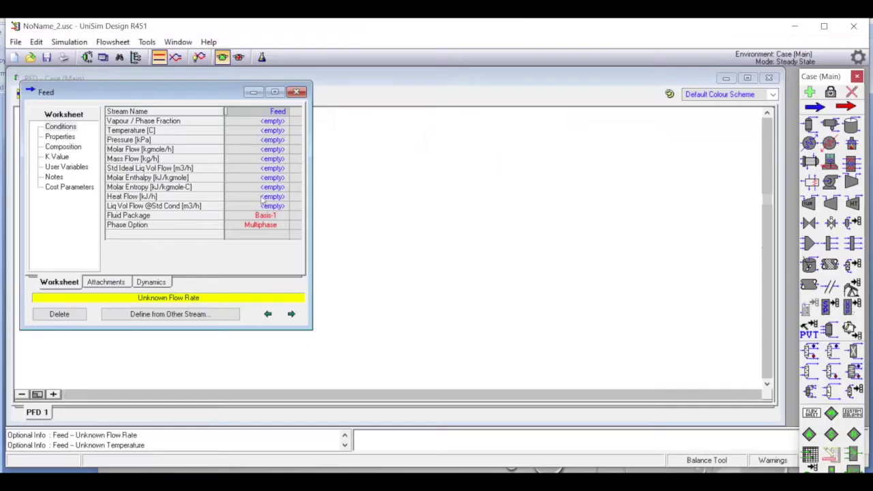
{"action": "left_click", "coordinate": [270, 131]}
{"action": "type", "text": "30"}
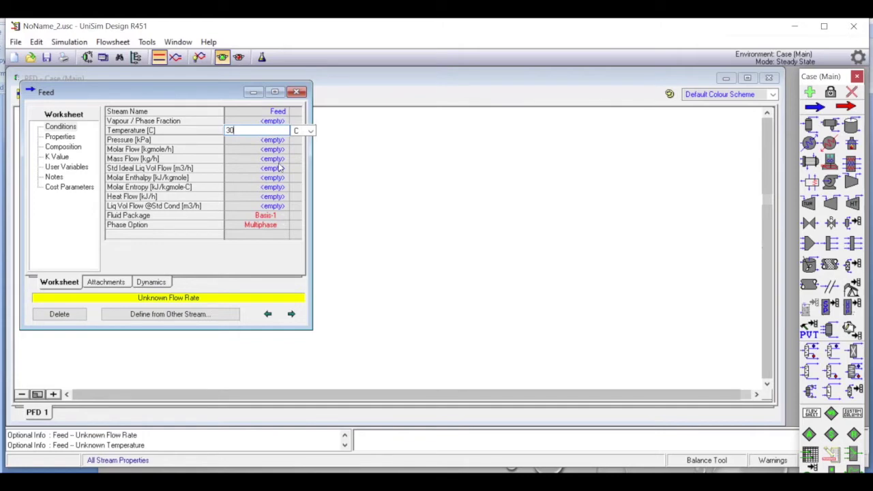
{"action": "key", "text": "Return"}
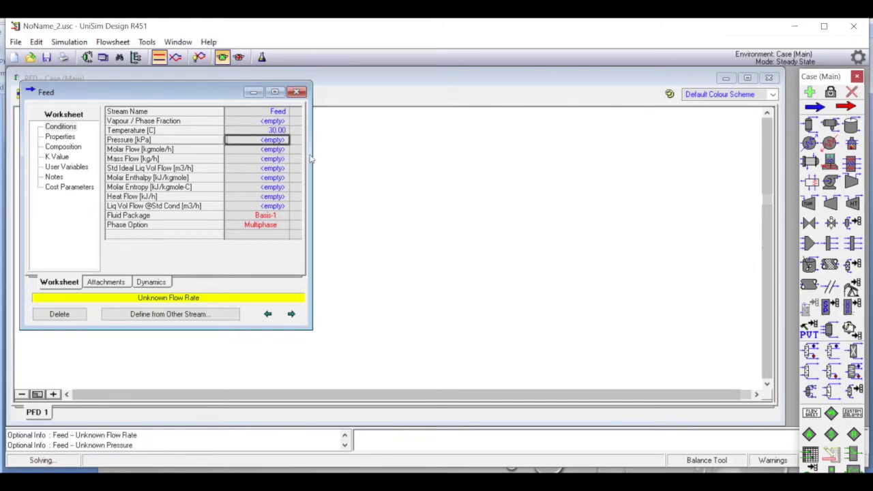
{"action": "type", "text": "1"}
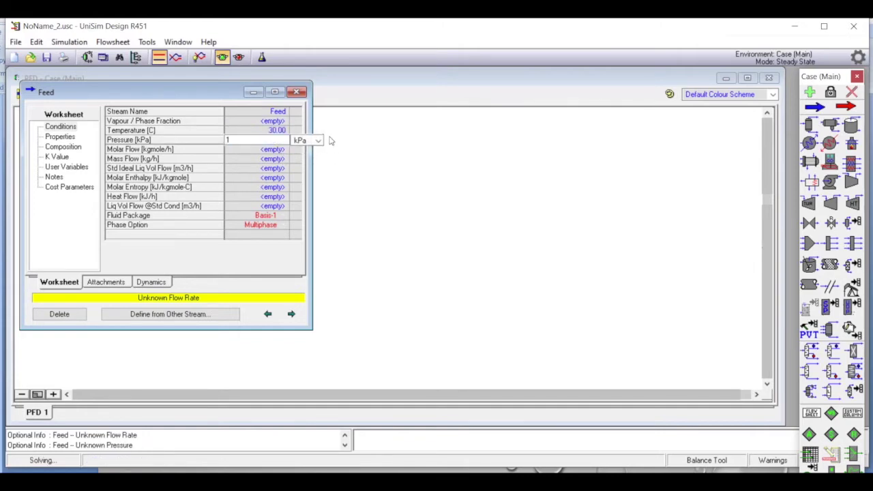
{"action": "left_click", "coordinate": [318, 140]}
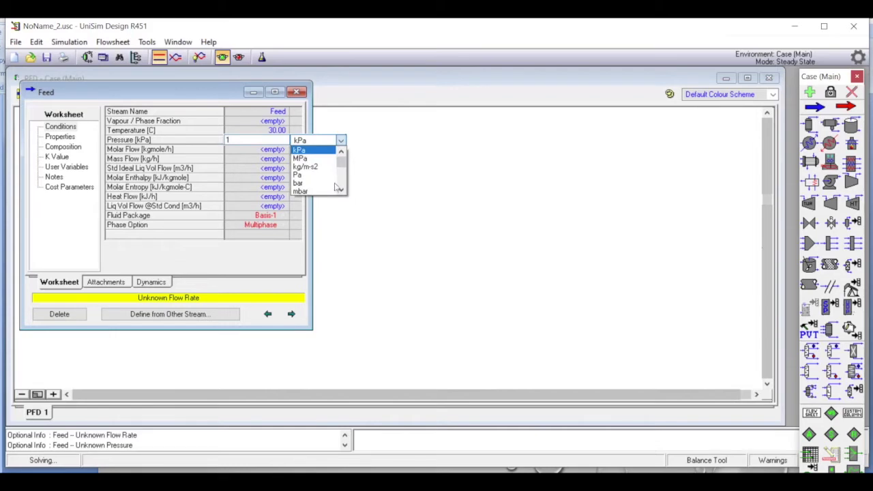
{"action": "left_click", "coordinate": [340, 192]}
{"action": "left_click", "coordinate": [340, 192]}
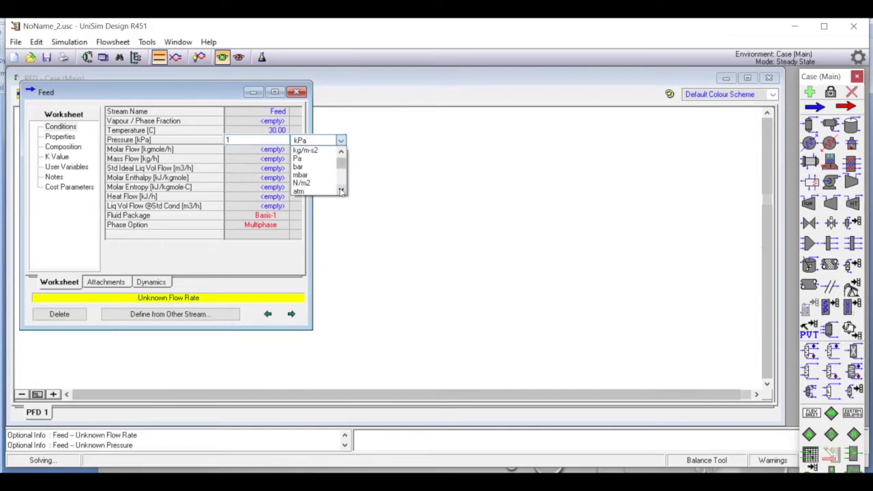
{"action": "left_click", "coordinate": [300, 192]}
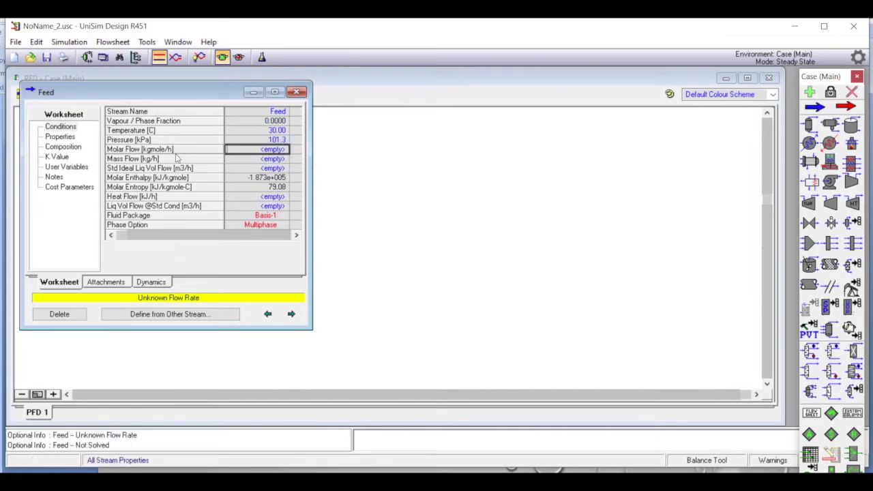
{"action": "type", "text": "100"}
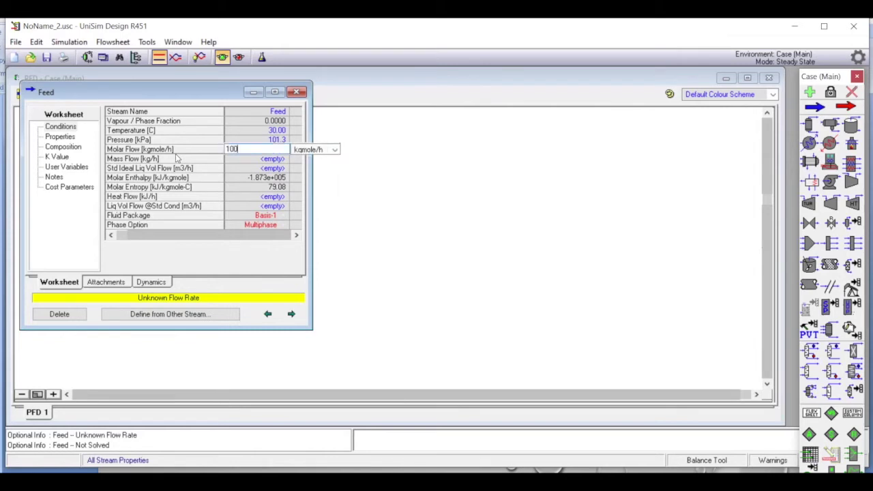
{"action": "left_click", "coordinate": [249, 178]}
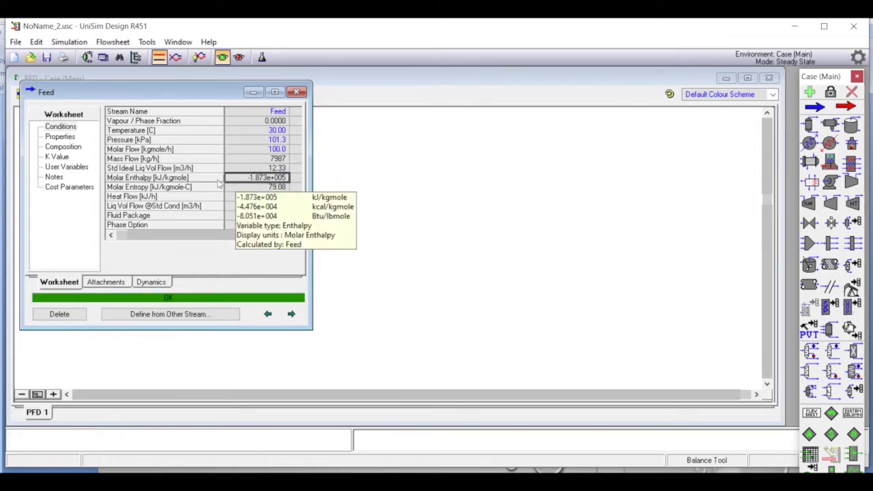
{"action": "left_click", "coordinate": [296, 93]}
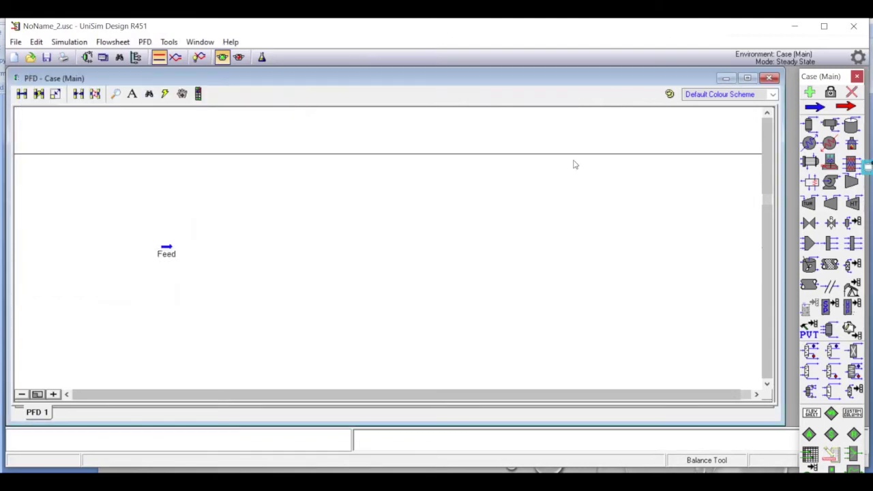
Place a heater after the Feed stream and connect Feed as inlet, Heater out as outlet and Q_Heater as energy stream
{"action": "left_click", "coordinate": [829, 143]}
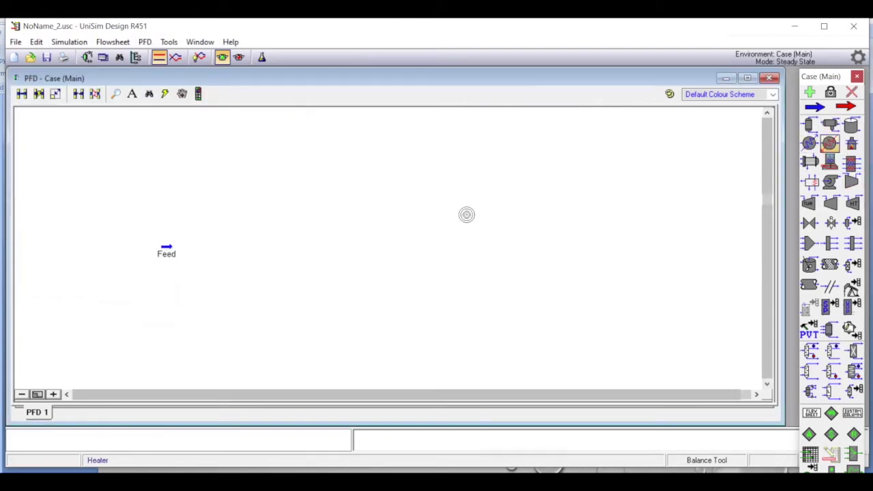
{"action": "left_click", "coordinate": [218, 247]}
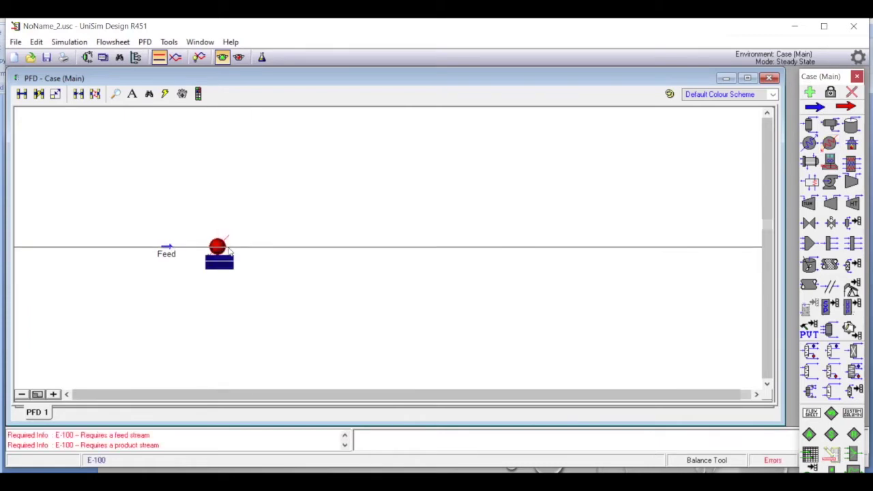
{"action": "double_click", "coordinate": [220, 248]}
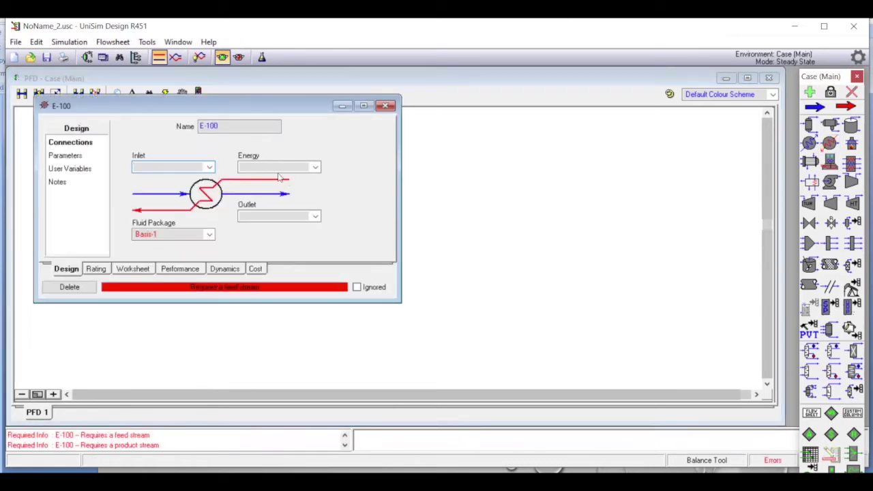
{"action": "left_click", "coordinate": [211, 168]}
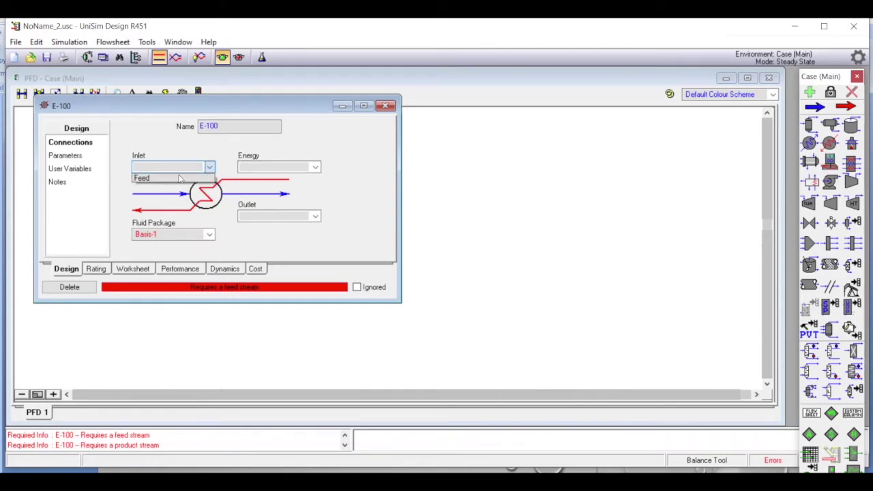
{"action": "left_click", "coordinate": [181, 179]}
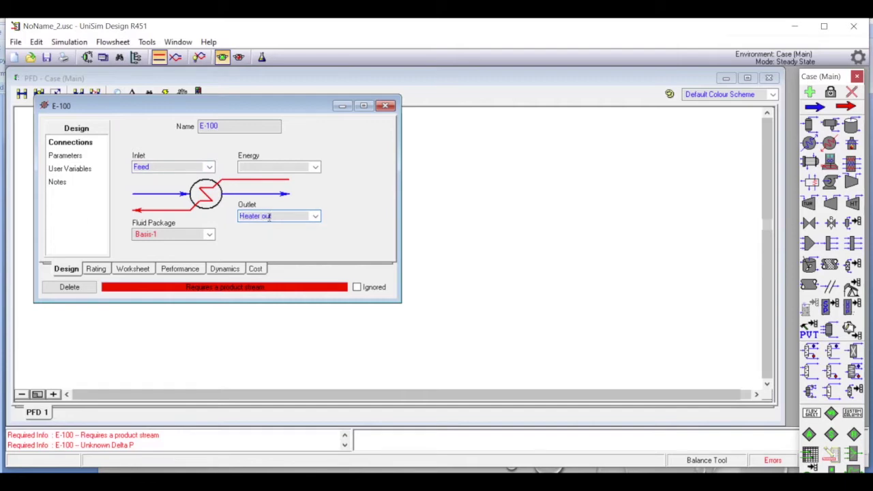
{"action": "left_click", "coordinate": [281, 165]}
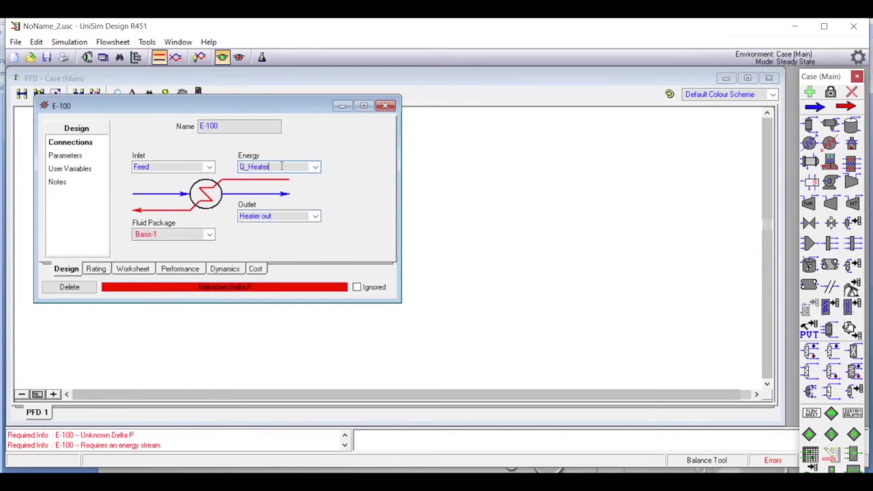
Set the heater's pressure drop to 0 kPa and close its window
{"action": "left_click", "coordinate": [60, 157]}
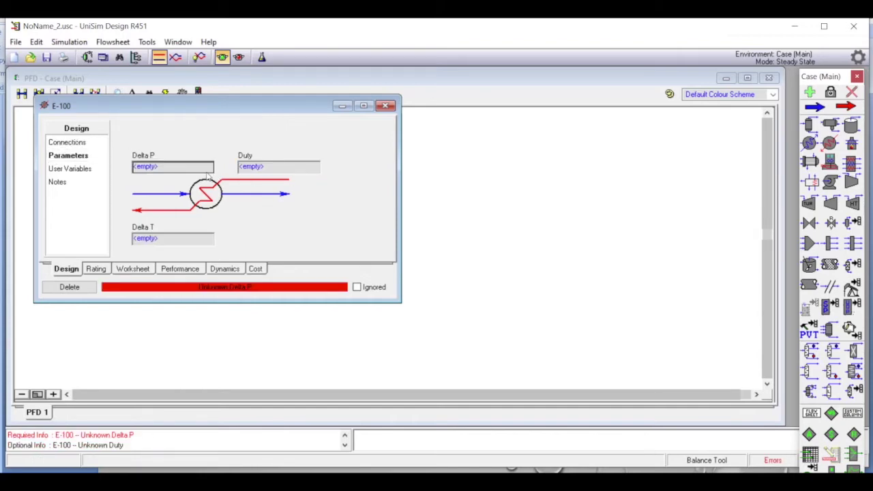
{"action": "type", "text": "0"}
{"action": "key", "text": "Return"}
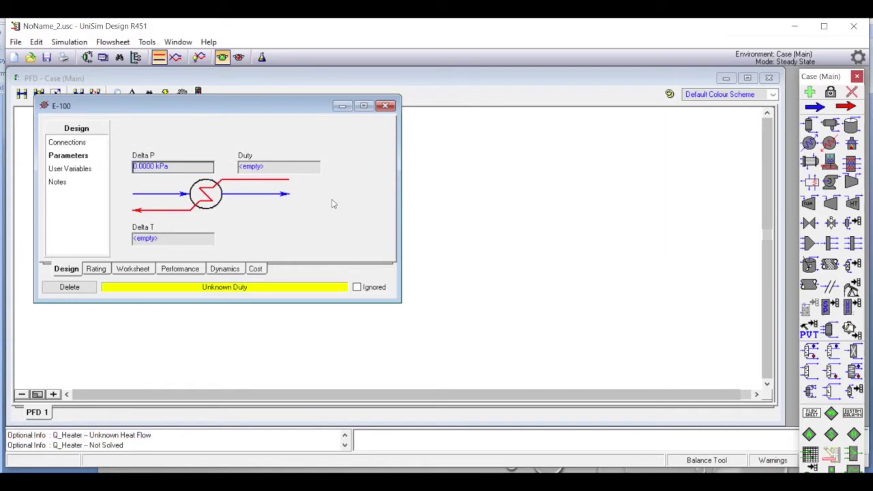
{"action": "left_click", "coordinate": [387, 106]}
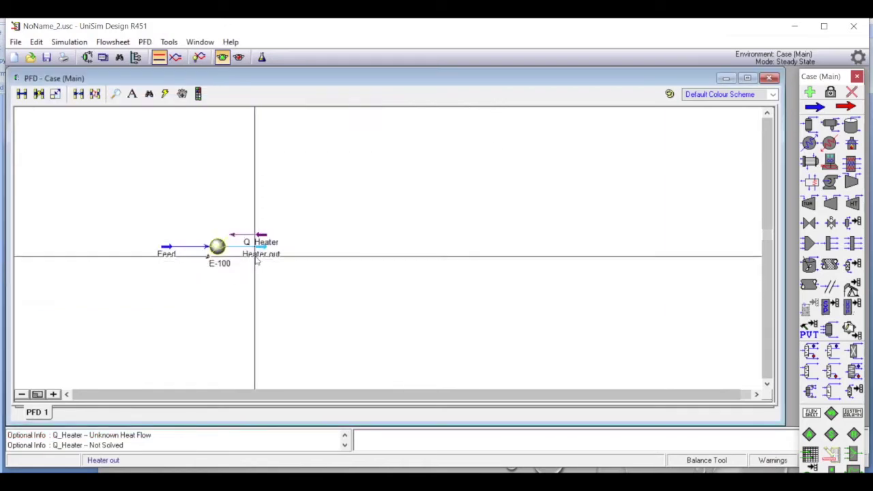
Set the Heater out stream's vapour fraction to 0.5 and close its window
{"action": "mouse_move", "coordinate": [264, 245]}
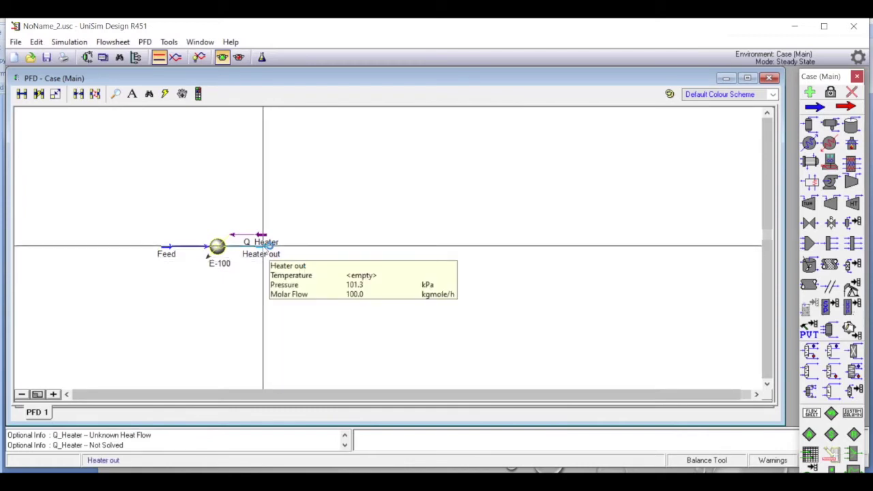
{"action": "double_click", "coordinate": [267, 245]}
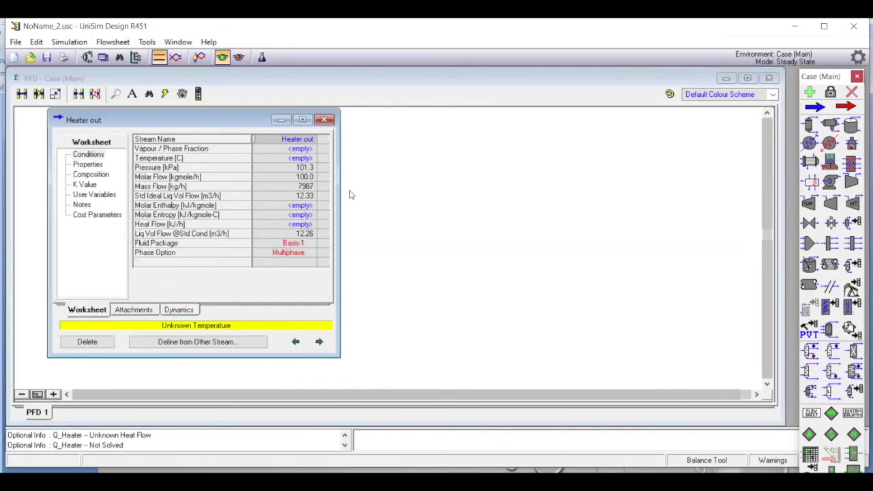
{"action": "left_click", "coordinate": [301, 150]}
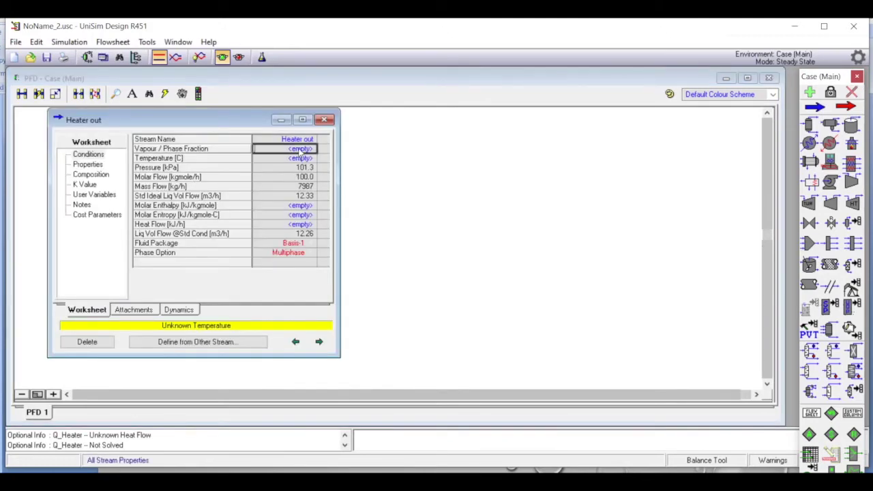
{"action": "type", "text": "0.5"}
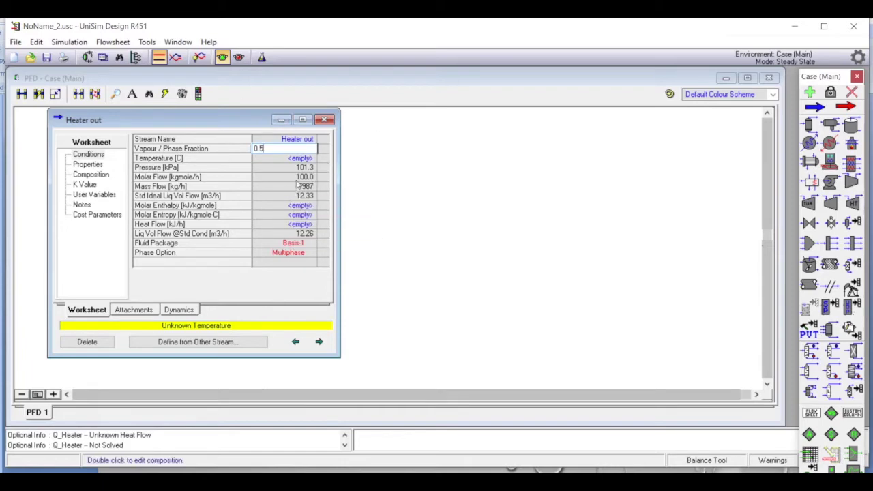
{"action": "mouse_move", "coordinate": [294, 181]}
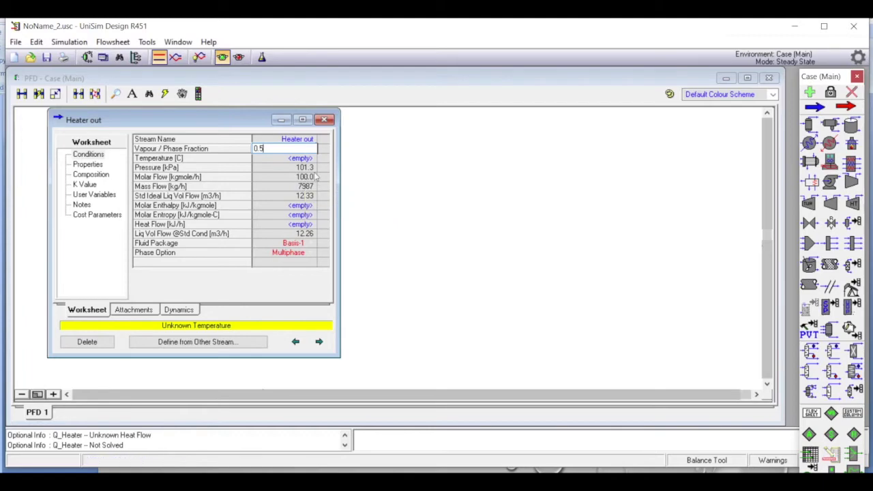
{"action": "left_click", "coordinate": [280, 167]}
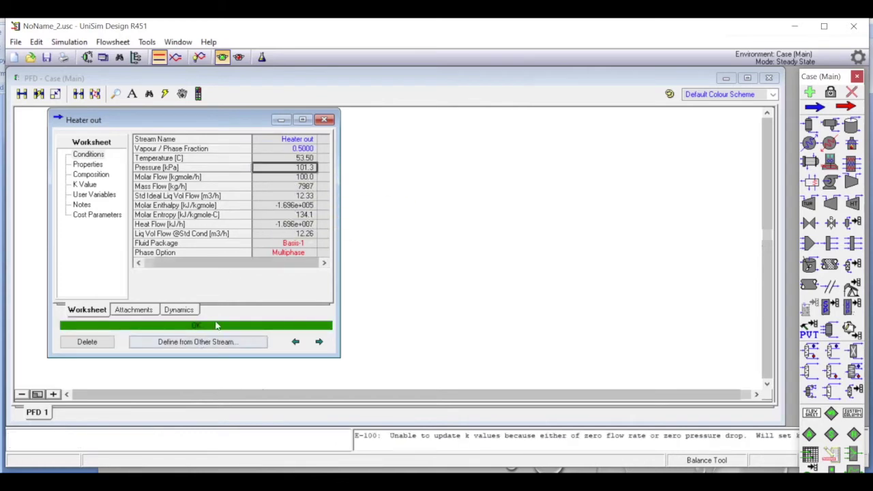
{"action": "left_click", "coordinate": [326, 120]}
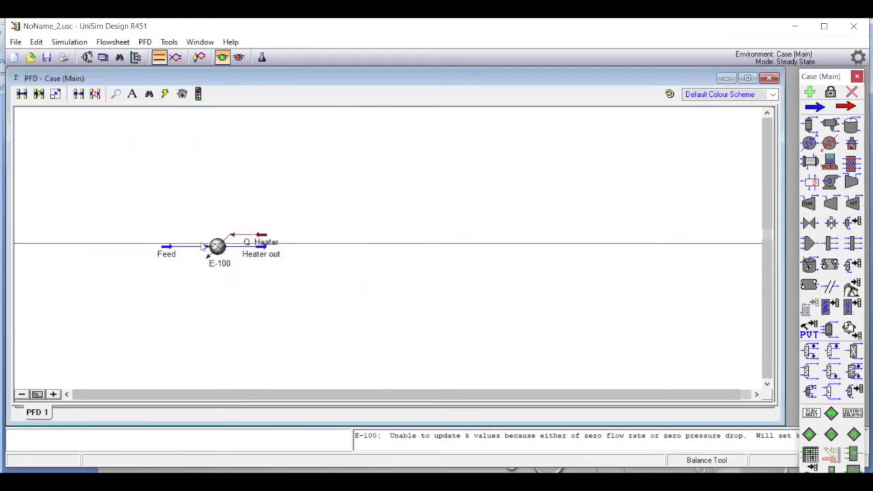
Place a separator on the flowsheet downstream of the Heater out stream
{"action": "mouse_move", "coordinate": [191, 247]}
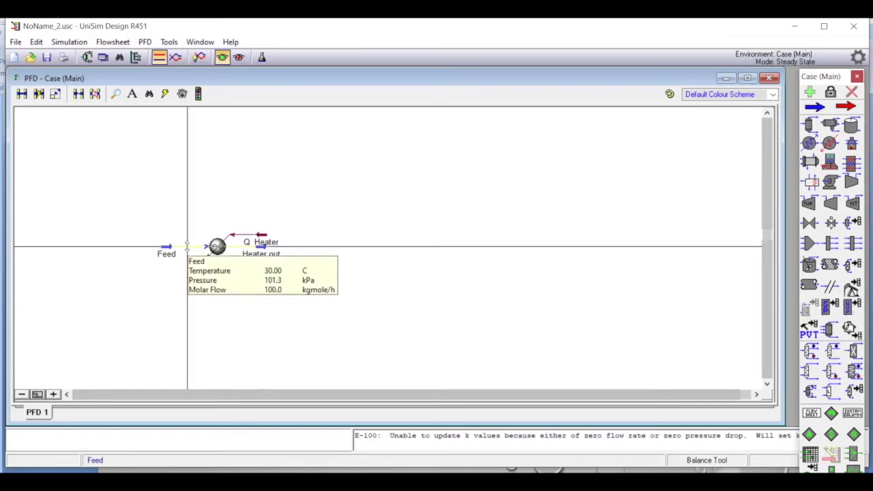
{"action": "mouse_move", "coordinate": [263, 248]}
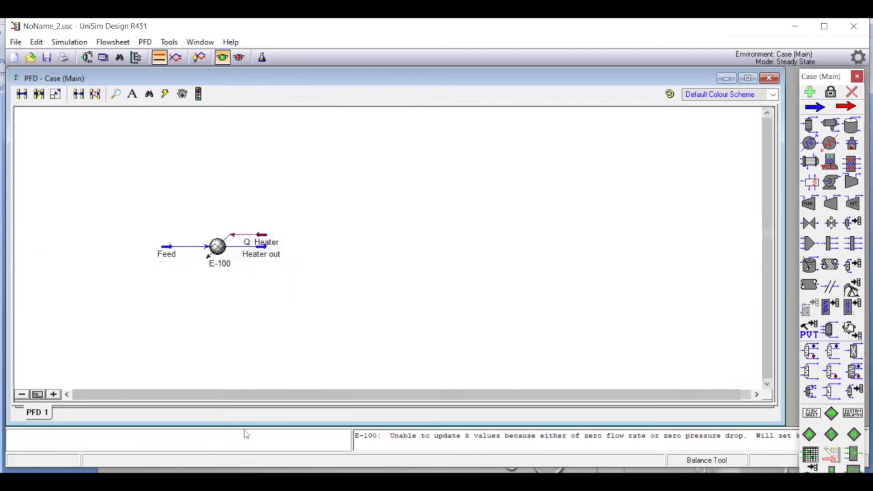
{"action": "left_click", "coordinate": [810, 125]}
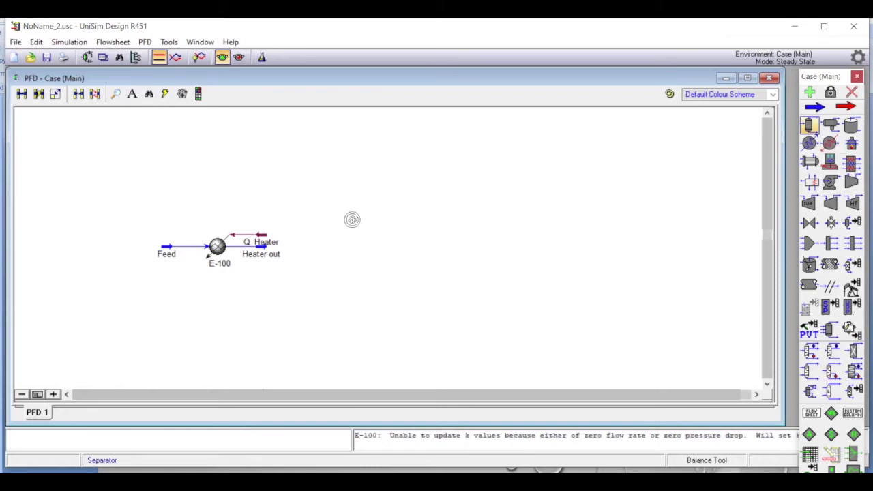
{"action": "left_click", "coordinate": [331, 249]}
{"action": "left_click_drag", "start_coordinate": [344, 239], "coordinate": [329, 255]}
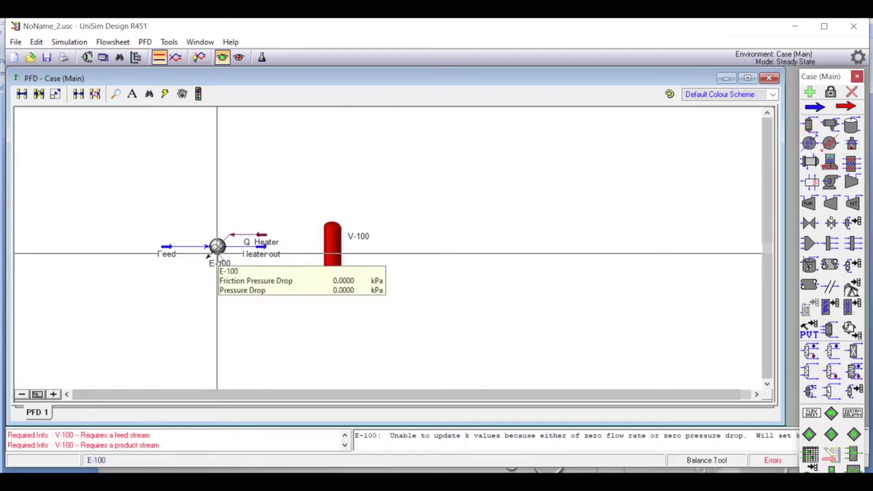
Connect Heater out as the separator's inlet, name its outlets Vapour and Liquid, and close its window
{"action": "double_click", "coordinate": [333, 247]}
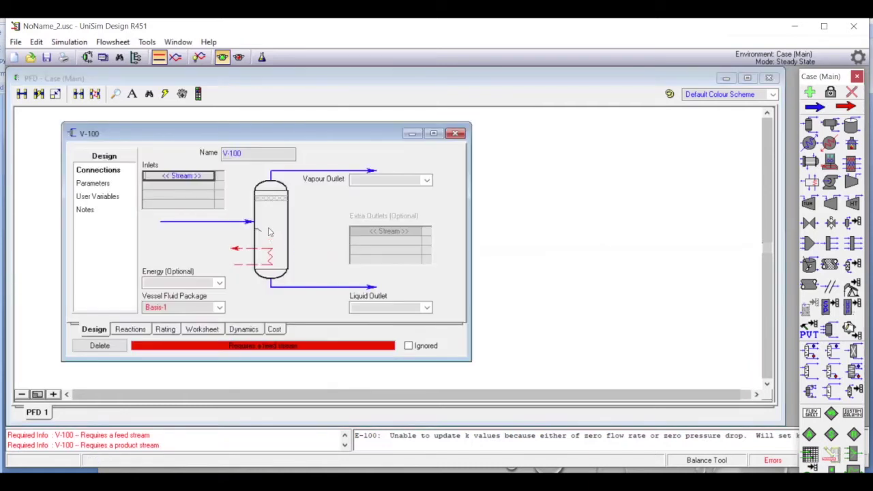
{"action": "left_click", "coordinate": [210, 178]}
{"action": "left_click", "coordinate": [190, 188]}
{"action": "left_click", "coordinate": [380, 180]}
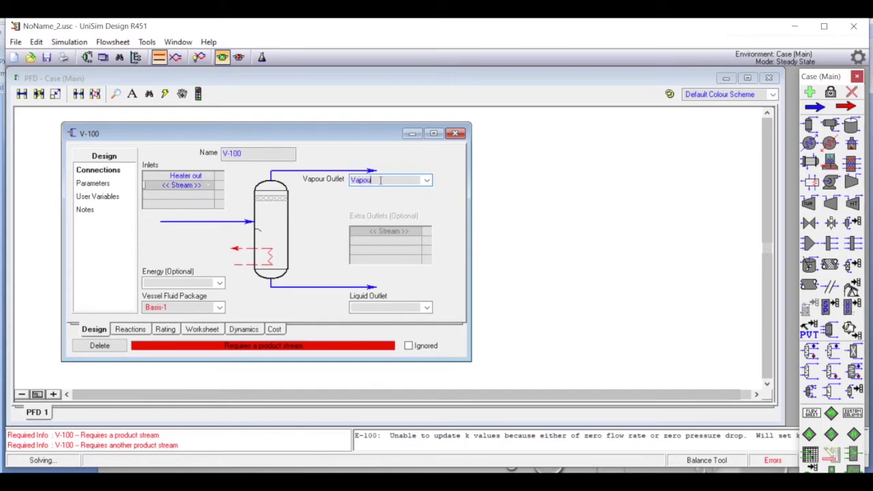
{"action": "left_click", "coordinate": [365, 307]}
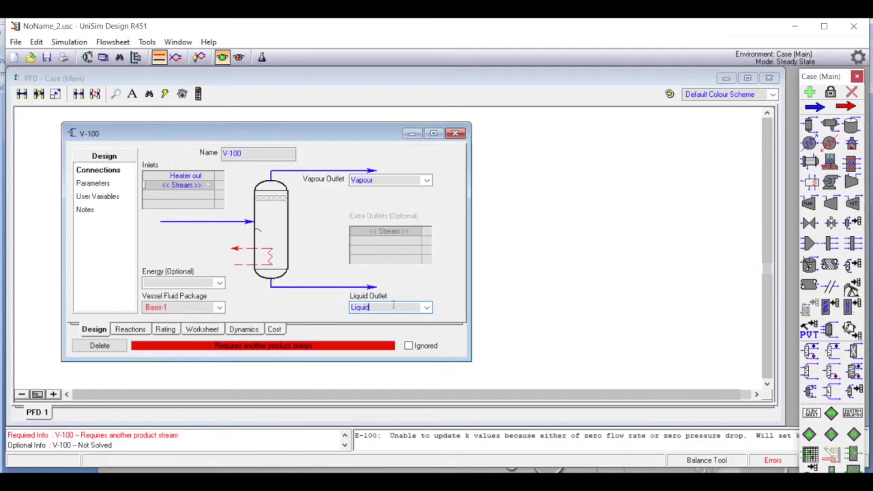
{"action": "key", "text": "Tab"}
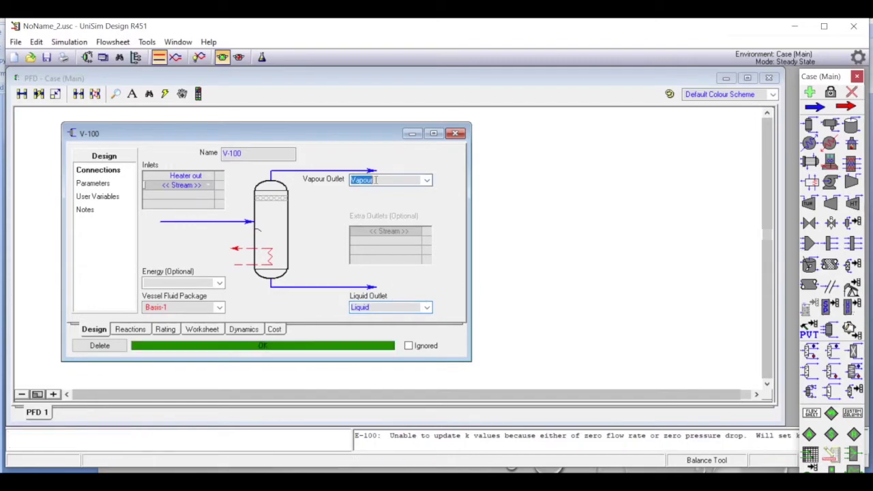
{"action": "left_click", "coordinate": [455, 134]}
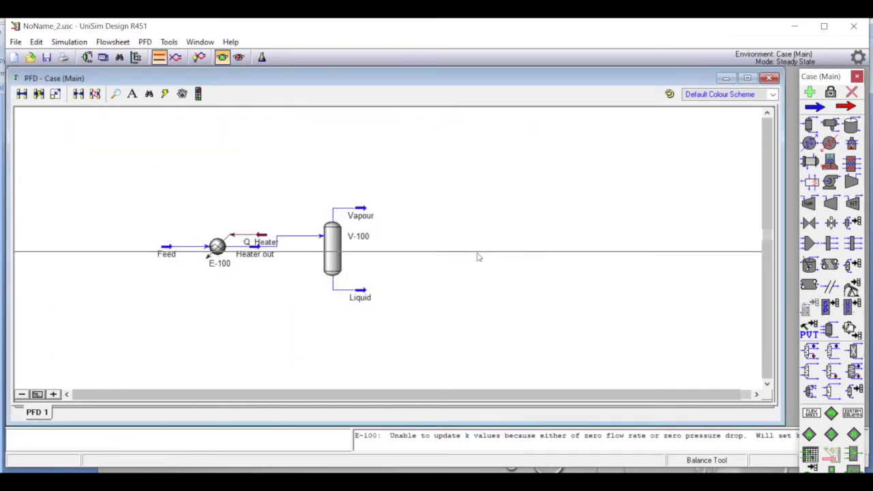
Examine the separator on the flowsheet and the workbook's material stream conditions and compositions
{"action": "mouse_move", "coordinate": [268, 249]}
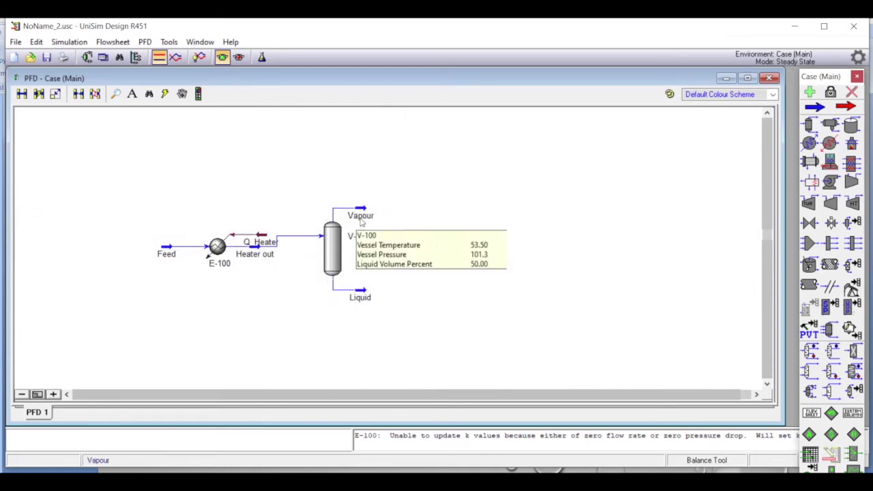
{"action": "mouse_move", "coordinate": [337, 225]}
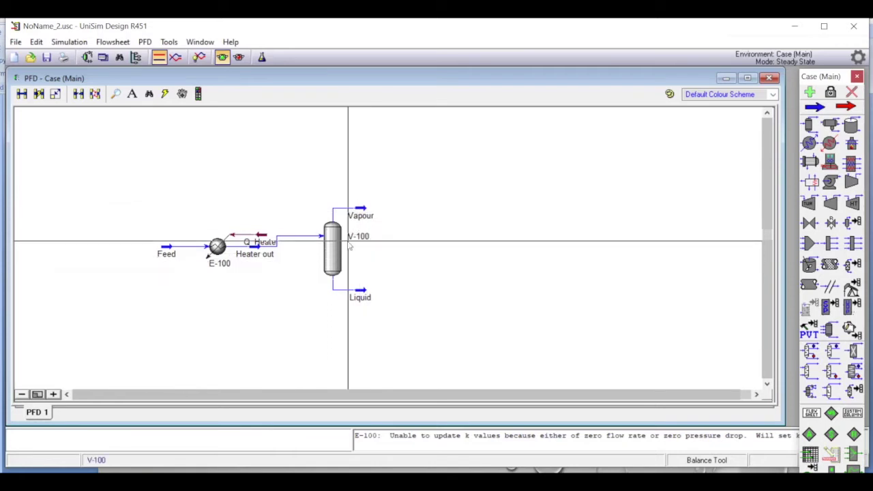
{"action": "left_click", "coordinate": [103, 58]}
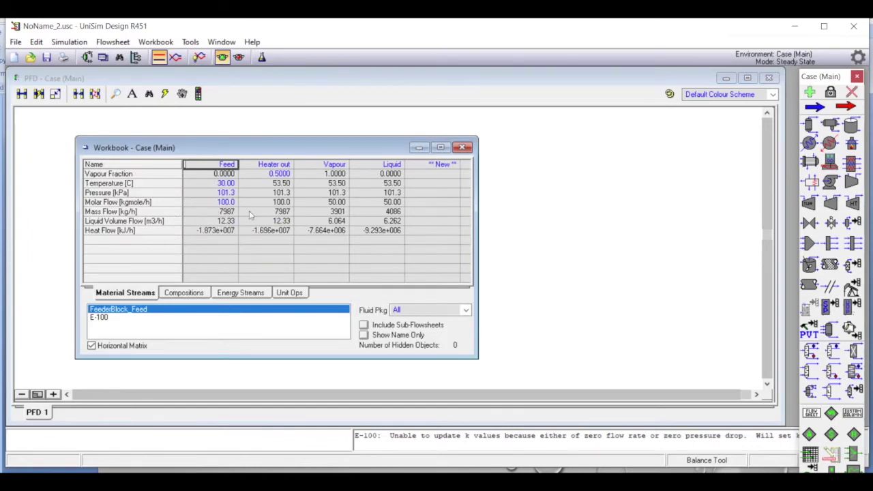
{"action": "mouse_move", "coordinate": [226, 196]}
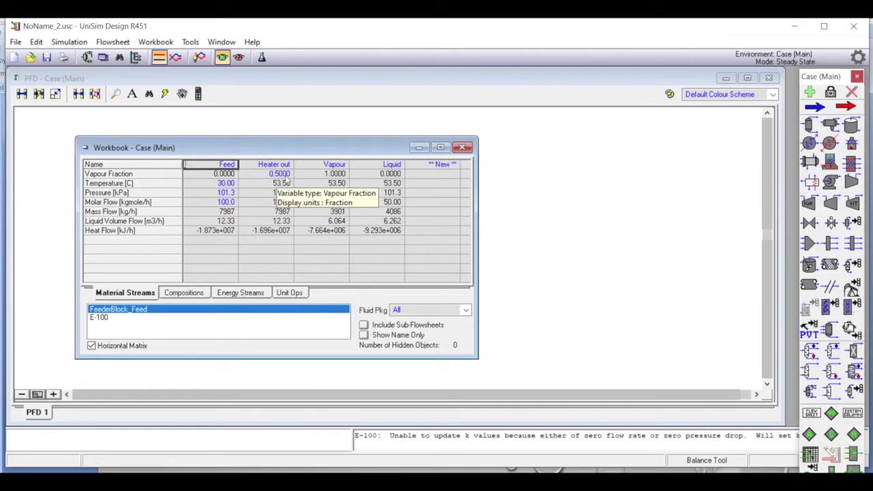
{"action": "mouse_move", "coordinate": [283, 191]}
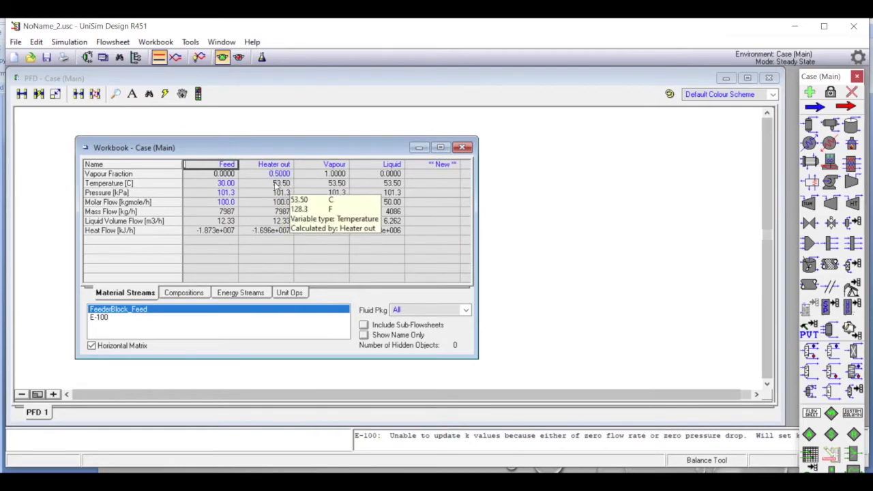
{"action": "mouse_move", "coordinate": [321, 198]}
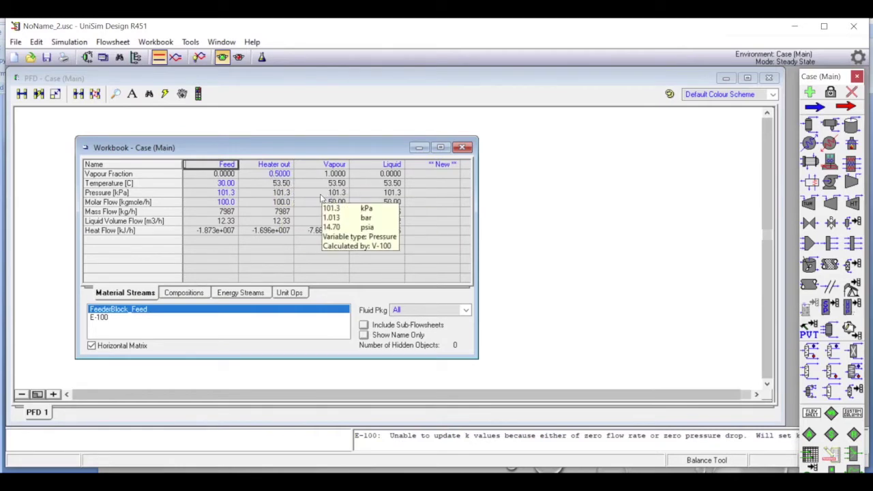
{"action": "mouse_move", "coordinate": [381, 190]}
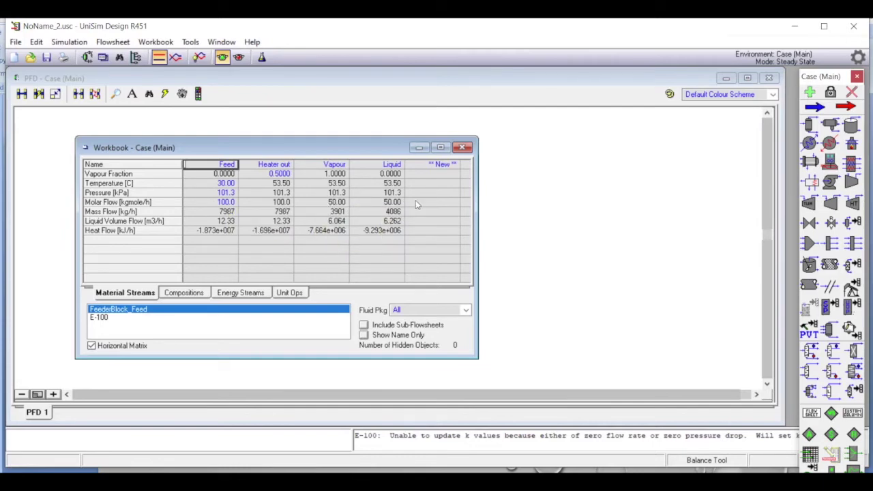
{"action": "left_click", "coordinate": [183, 293]}
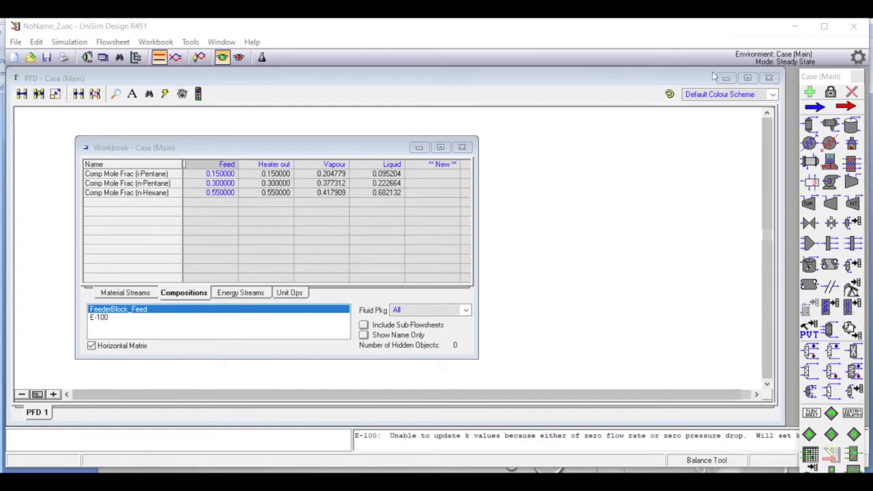
Switch to the Problem 2 slide in PowerPoint, tick the i-pentane, n-pentane and n-hexane contents, and underline 10 atm, 110 C and bubble point
{"action": "left_click", "coordinate": [768, 78]}
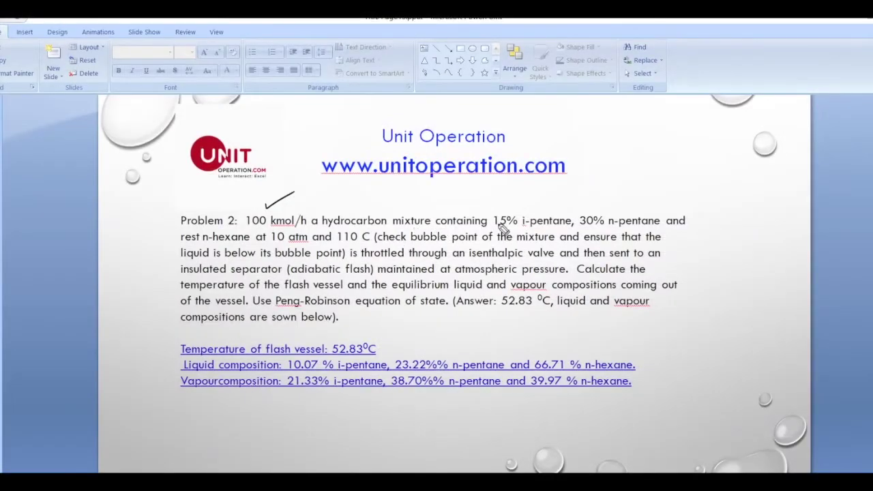
{"action": "left_click_drag", "start_coordinate": [517, 208], "coordinate": [533, 203]}
{"action": "mouse_move", "coordinate": [611, 212]}
{"action": "left_mouse_down"}
{"action": "mouse_move", "coordinate": [603, 207]}
{"action": "mouse_move", "coordinate": [616, 213]}
{"action": "left_mouse_up"}
{"action": "left_click_drag", "start_coordinate": [222, 233], "coordinate": [238, 225]}
{"action": "left_click_drag", "start_coordinate": [286, 244], "coordinate": [308, 243]}
{"action": "mouse_move", "coordinate": [275, 257]}
{"action": "left_mouse_down"}
{"action": "mouse_move", "coordinate": [345, 258]}
{"action": "mouse_move", "coordinate": [368, 247]}
{"action": "left_mouse_up"}
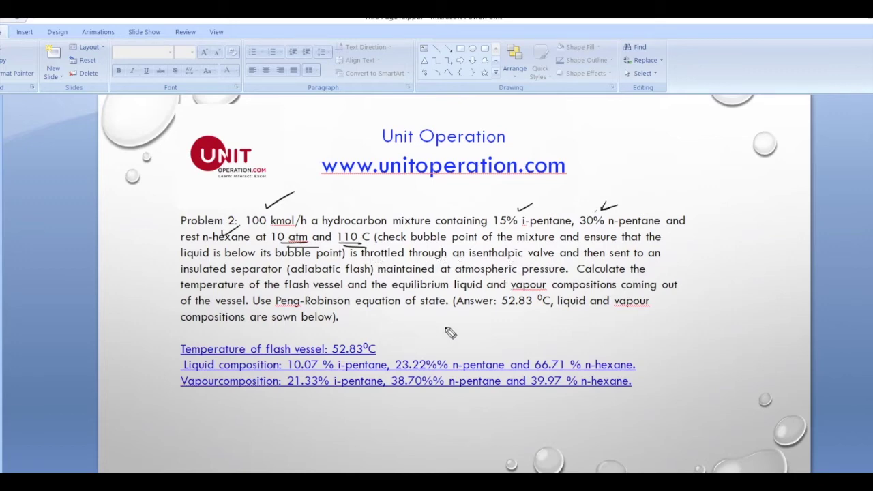
Sketch the feed arrow and throttling valve below the problem text, labelling the inlet Feed, 10 atm and 110 C
{"action": "mouse_move", "coordinate": [431, 334]}
{"action": "left_mouse_down"}
{"action": "mouse_move", "coordinate": [491, 334]}
{"action": "mouse_move", "coordinate": [479, 338]}
{"action": "left_mouse_up"}
{"action": "left_click_drag", "start_coordinate": [427, 315], "coordinate": [433, 317]}
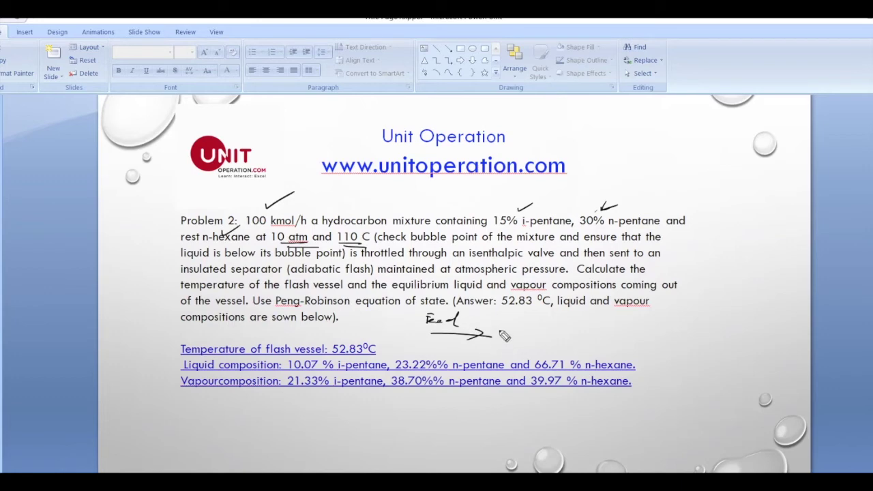
{"action": "mouse_move", "coordinate": [499, 333]}
{"action": "left_mouse_down"}
{"action": "mouse_move", "coordinate": [535, 341]}
{"action": "mouse_move", "coordinate": [506, 343]}
{"action": "mouse_move", "coordinate": [538, 334]}
{"action": "mouse_move", "coordinate": [536, 343]}
{"action": "mouse_move", "coordinate": [604, 338]}
{"action": "left_mouse_up"}
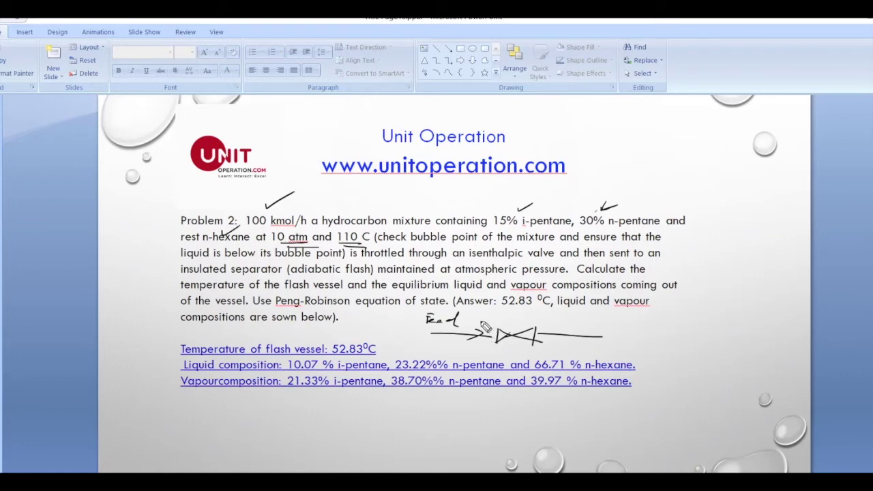
{"action": "mouse_move", "coordinate": [480, 322]}
{"action": "left_mouse_down"}
{"action": "mouse_move", "coordinate": [510, 329]}
{"action": "mouse_move", "coordinate": [519, 320]}
{"action": "left_mouse_up"}
{"action": "left_click_drag", "start_coordinate": [484, 344], "coordinate": [500, 350]}
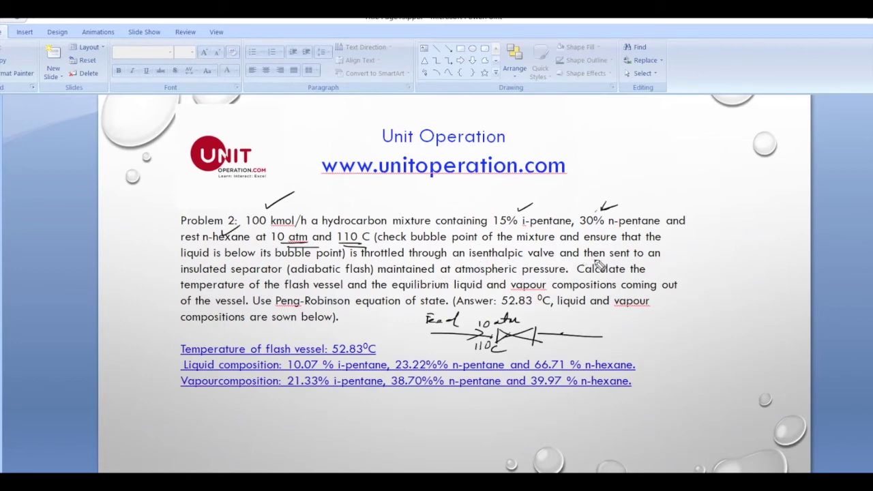
Underline the atmospheric pressure wording, then sketch the flash vessel with Vap and Liq outlets and a circled 1 atm label
{"action": "left_click_drag", "start_coordinate": [487, 279], "coordinate": [517, 278]}
{"action": "mouse_move", "coordinate": [605, 315]}
{"action": "left_mouse_down"}
{"action": "mouse_move", "coordinate": [602, 349]}
{"action": "mouse_move", "coordinate": [605, 317]}
{"action": "mouse_move", "coordinate": [631, 334]}
{"action": "mouse_move", "coordinate": [601, 348]}
{"action": "mouse_move", "coordinate": [632, 347]}
{"action": "mouse_move", "coordinate": [625, 312]}
{"action": "mouse_move", "coordinate": [622, 323]}
{"action": "mouse_move", "coordinate": [627, 307]}
{"action": "mouse_move", "coordinate": [696, 314]}
{"action": "left_mouse_up"}
{"action": "mouse_move", "coordinate": [614, 354]}
{"action": "left_mouse_down"}
{"action": "mouse_move", "coordinate": [656, 356]}
{"action": "mouse_move", "coordinate": [688, 370]}
{"action": "left_mouse_up"}
{"action": "mouse_move", "coordinate": [632, 337]}
{"action": "left_mouse_down"}
{"action": "mouse_move", "coordinate": [657, 332]}
{"action": "mouse_move", "coordinate": [660, 342]}
{"action": "mouse_move", "coordinate": [685, 327]}
{"action": "mouse_move", "coordinate": [676, 332]}
{"action": "mouse_move", "coordinate": [695, 341]}
{"action": "left_mouse_up"}
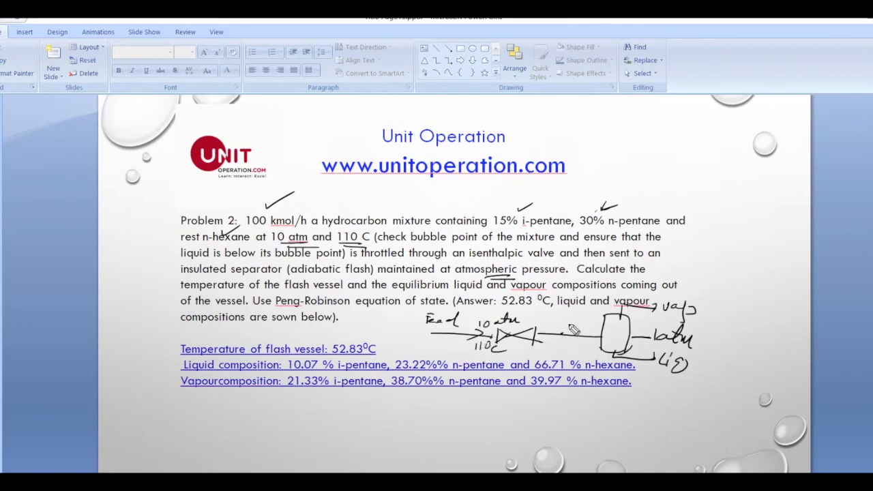
{"action": "left_click_drag", "start_coordinate": [715, 340], "coordinate": [703, 354]}
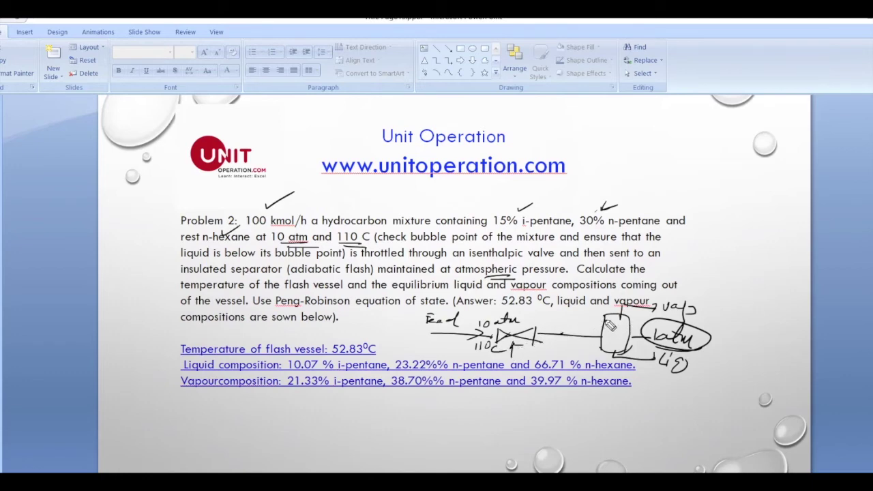
Retrace the vessel's vapour and liquid outlet lines and bracket the three answer lines on the slide
{"action": "left_click_drag", "start_coordinate": [624, 313], "coordinate": [672, 307]}
{"action": "left_click_drag", "start_coordinate": [614, 356], "coordinate": [665, 364]}
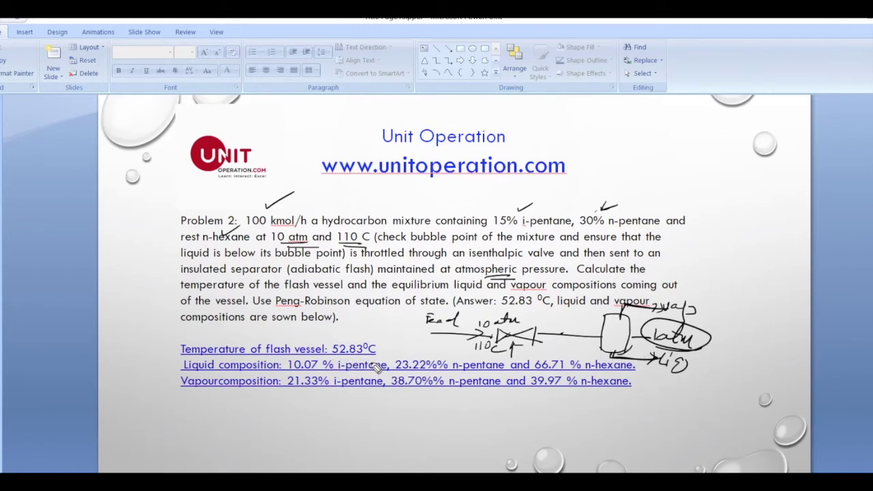
{"action": "left_click_drag", "start_coordinate": [172, 343], "coordinate": [176, 386]}
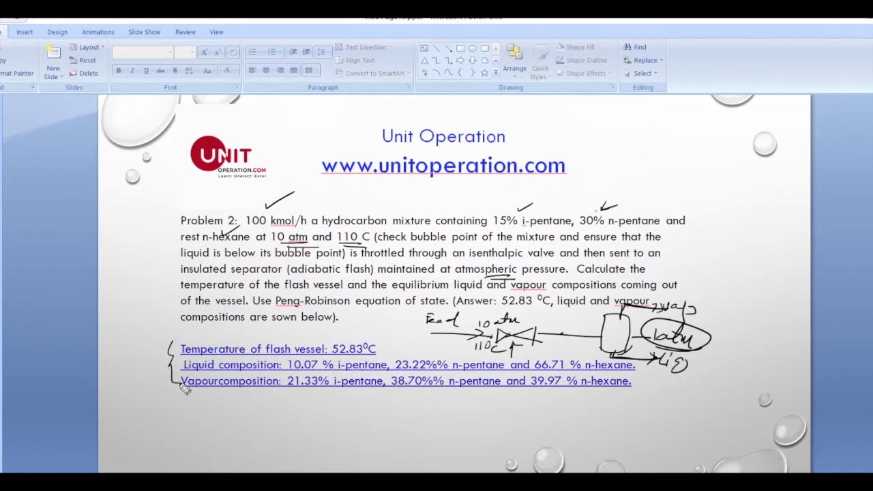
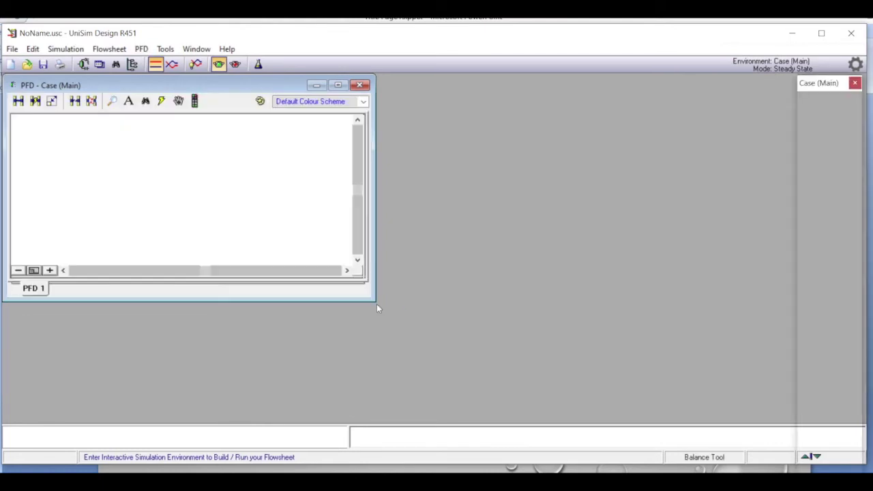
Enlarge the flowsheet window and place a material stream named Feed near its left side
{"action": "left_click_drag", "start_coordinate": [374, 304], "coordinate": [789, 419]}
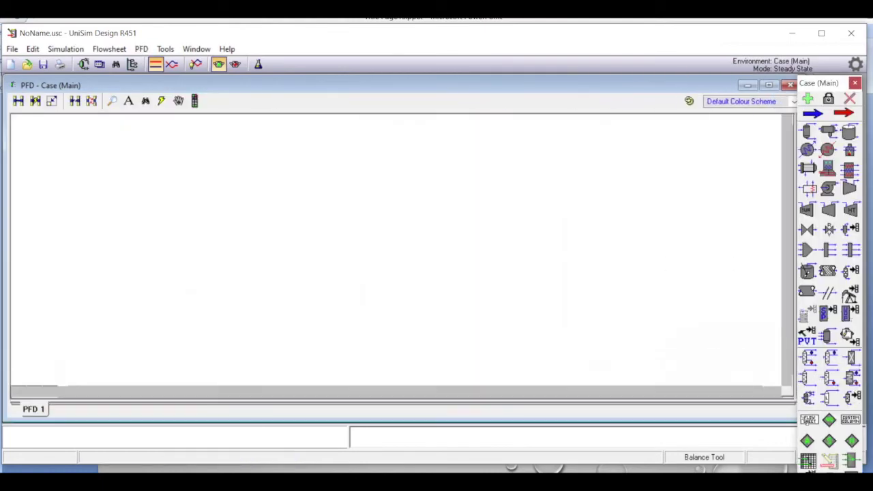
{"action": "left_click", "coordinate": [812, 114]}
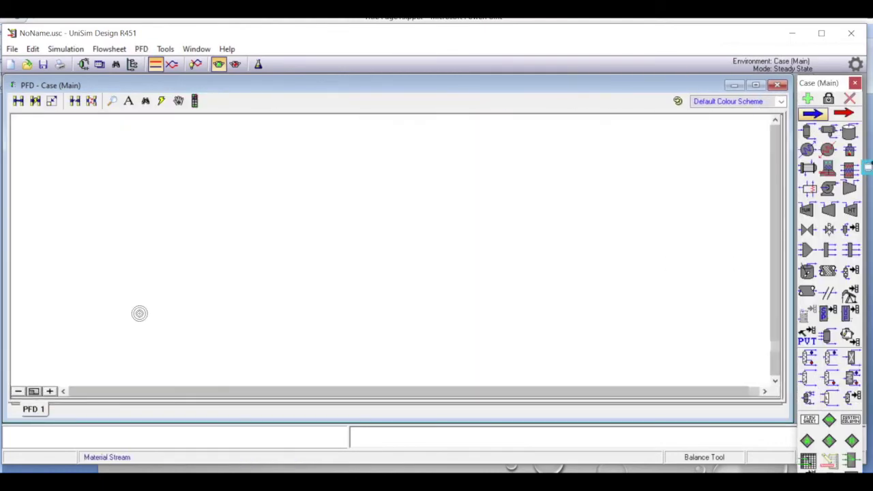
{"action": "left_click", "coordinate": [141, 250]}
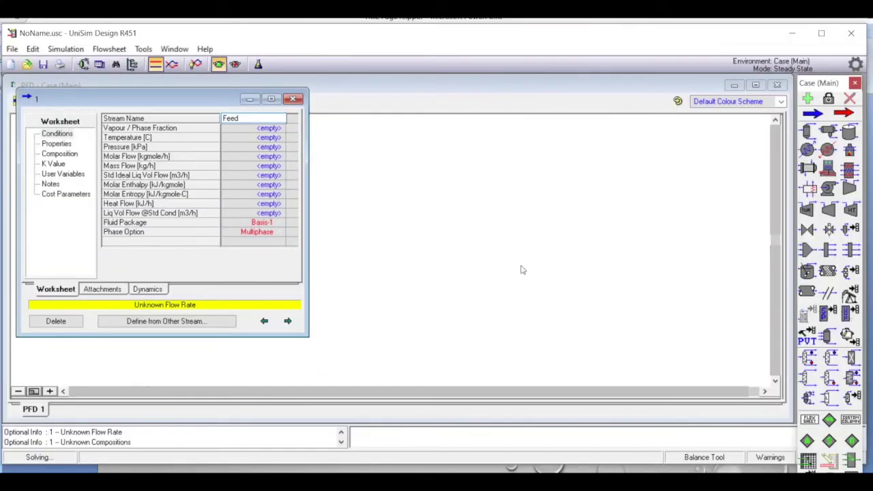
Set the Feed composition to mole fractions of 0.15 i-Pentane, 0.3 n-Pentane and 0.55 n-Hexane
{"action": "left_click", "coordinate": [60, 154]}
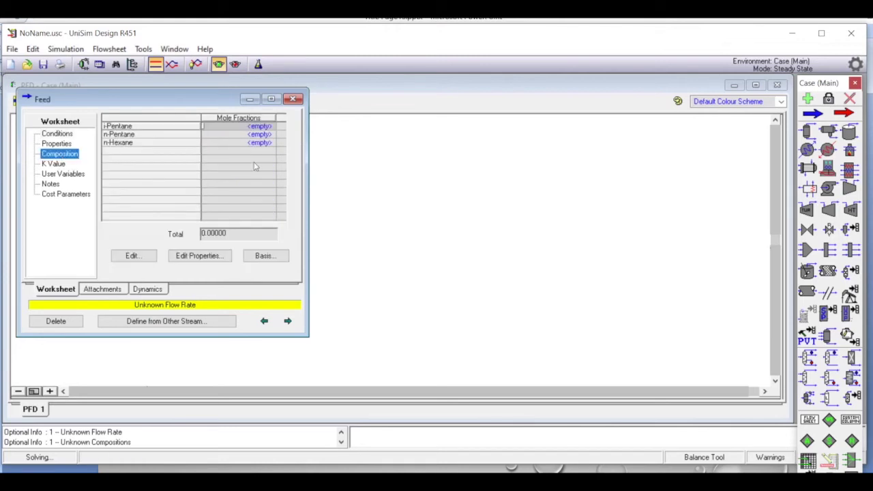
{"action": "left_click", "coordinate": [260, 129]}
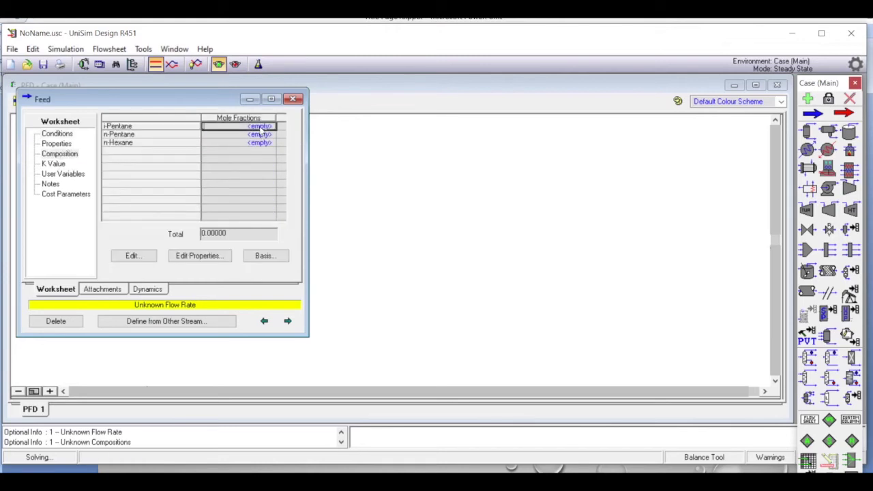
{"action": "type", "text": "0.15"}
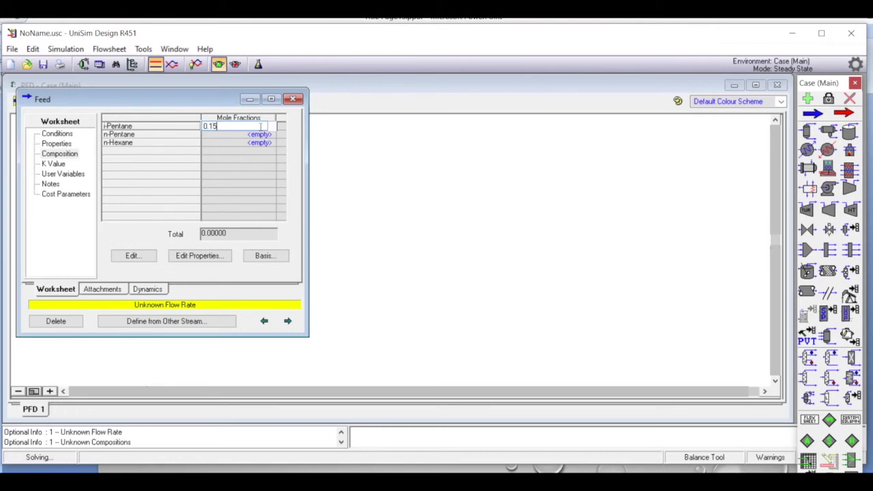
{"action": "key", "text": "Return"}
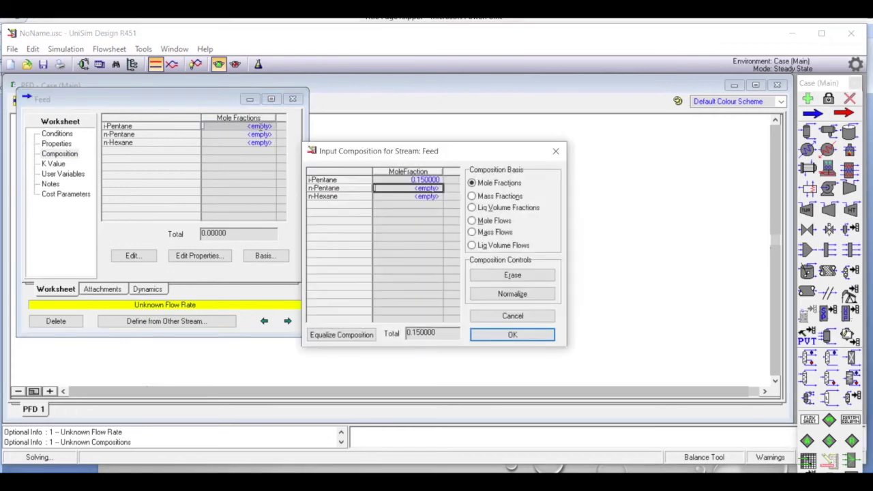
{"action": "type", "text": "0.3"}
{"action": "key", "text": "Return"}
{"action": "type", "text": "0.55"}
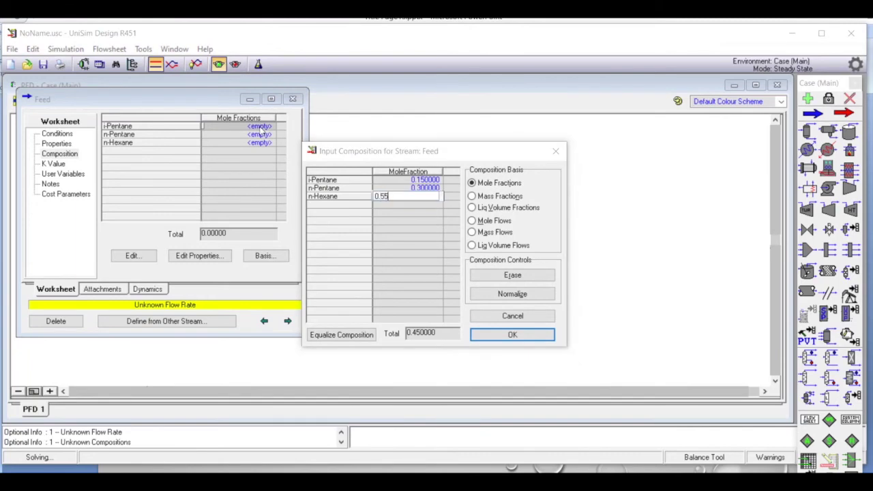
{"action": "key", "text": "Return"}
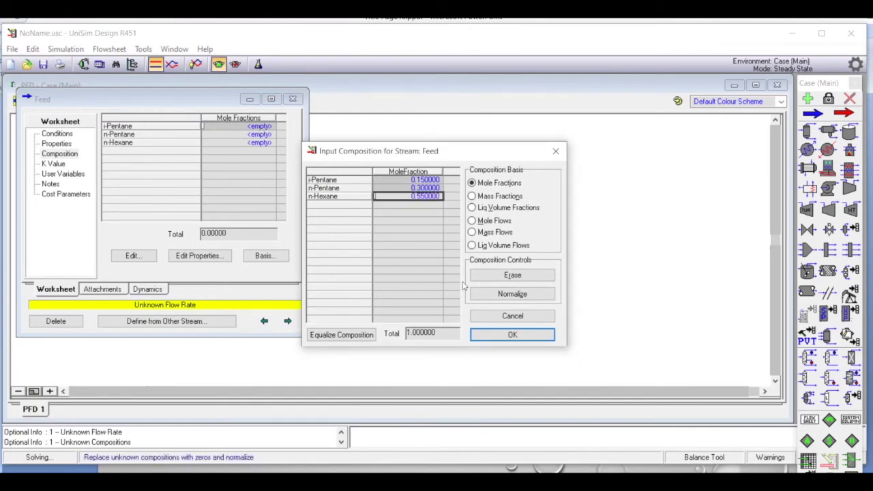
{"action": "left_click", "coordinate": [513, 334]}
Recheck the feed conditions on the Problem 2 slide and set the Feed stream's pressure to 10 atm
{"action": "left_click", "coordinate": [61, 134]}
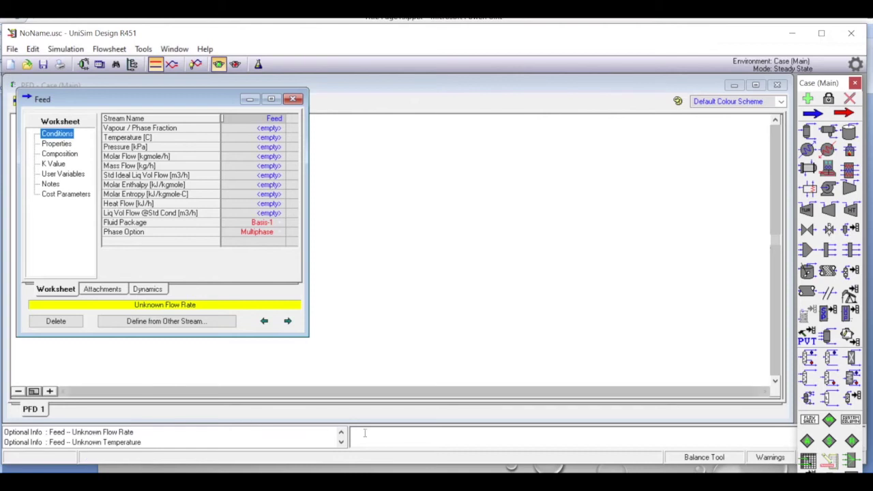
{"action": "key", "text": "alt+Tab"}
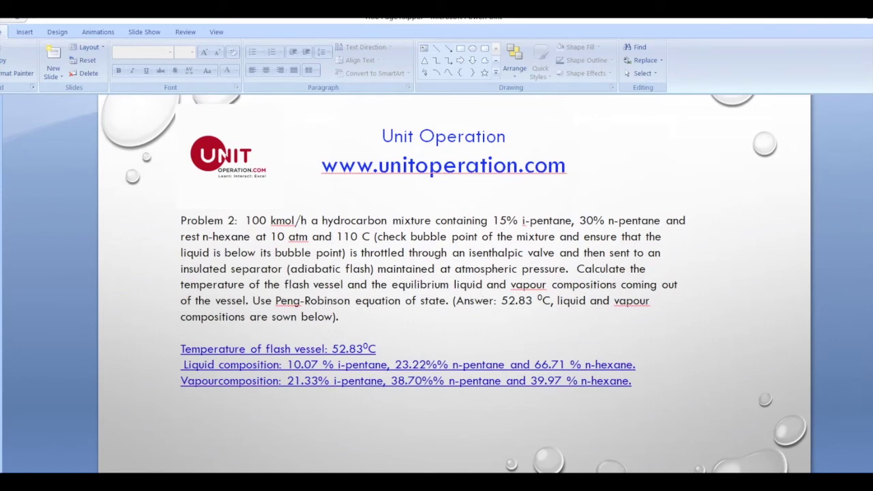
{"action": "key", "text": "alt+Tab"}
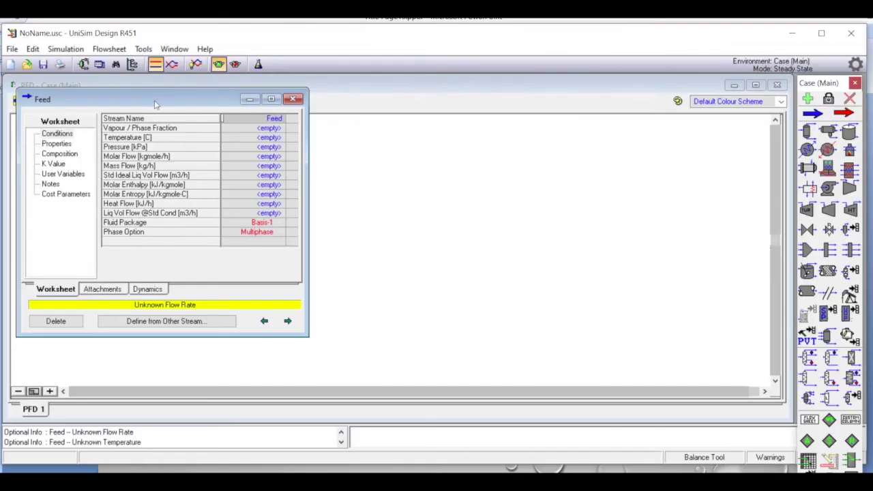
{"action": "left_click", "coordinate": [277, 147]}
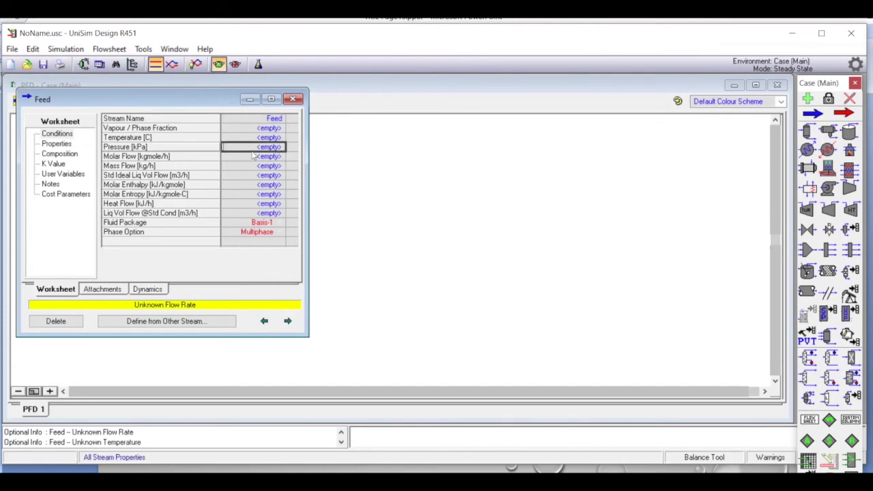
{"action": "type", "text": "10"}
{"action": "left_click", "coordinate": [316, 147]}
{"action": "left_click", "coordinate": [337, 197]}
{"action": "left_click", "coordinate": [338, 197]}
{"action": "left_click", "coordinate": [338, 197]}
{"action": "left_click", "coordinate": [307, 193]}
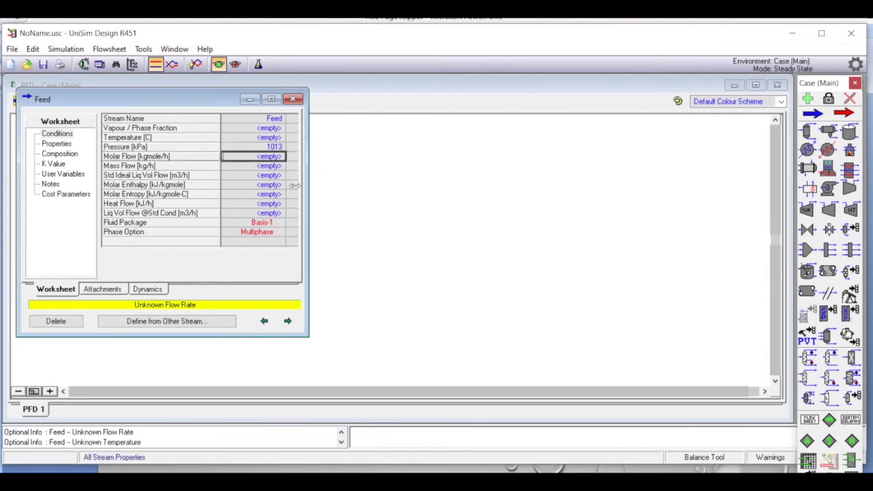
Set the Feed stream's temperature to 110 C
{"action": "left_click", "coordinate": [277, 137]}
{"action": "type", "text": "110"}
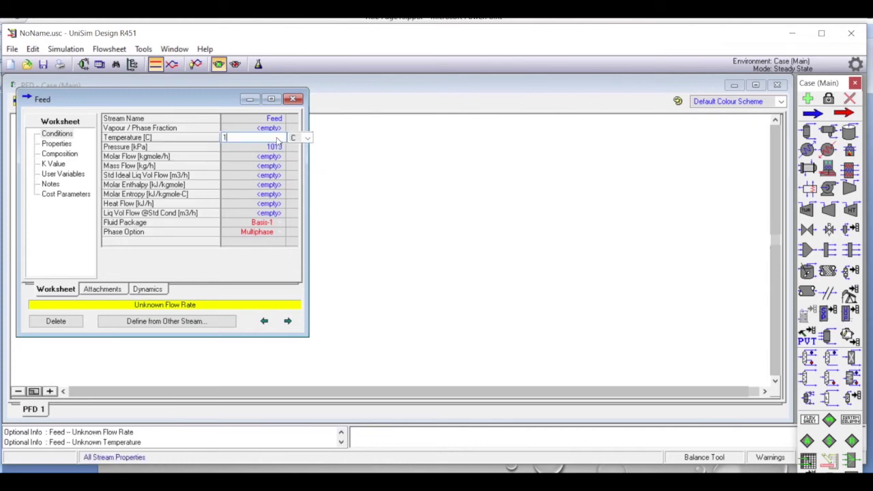
{"action": "left_click", "coordinate": [248, 167]}
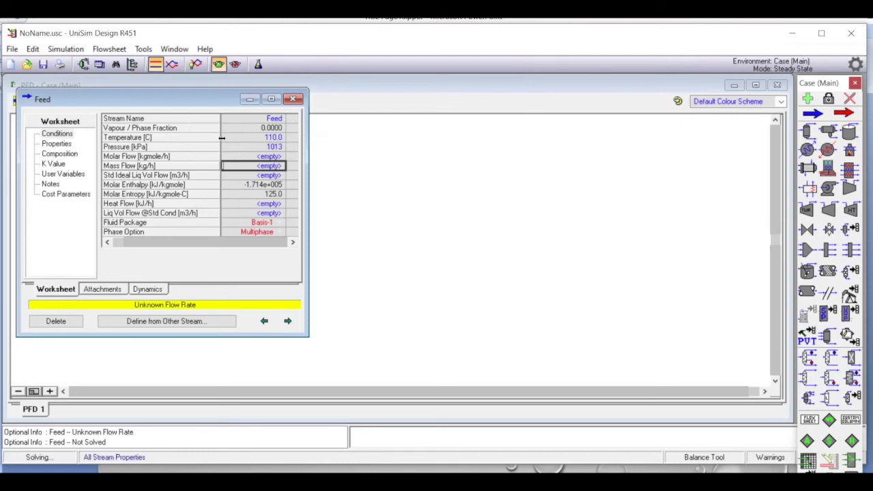
Check the feed's bubble point by clearing its temperature and setting the vapour fraction to 0
{"action": "left_click", "coordinate": [275, 138]}
{"action": "key", "text": "BackSpace"}
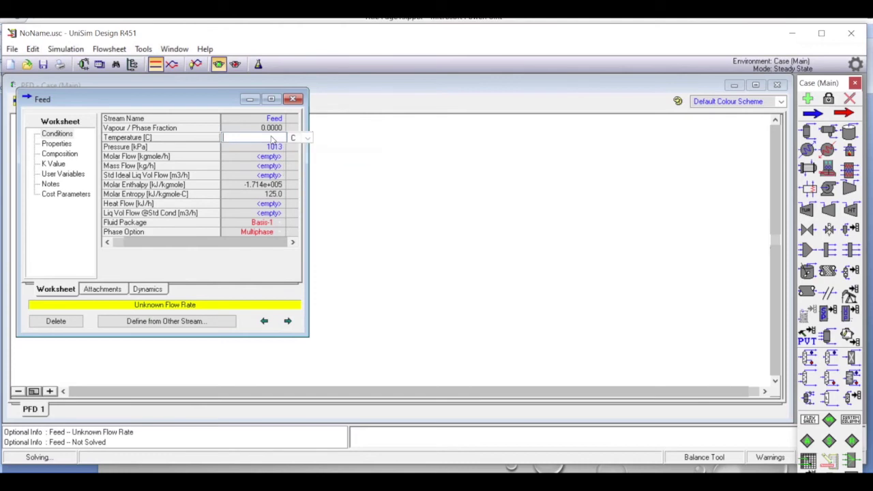
{"action": "left_click", "coordinate": [252, 157]}
{"action": "left_click", "coordinate": [270, 129]}
{"action": "type", "text": "0"}
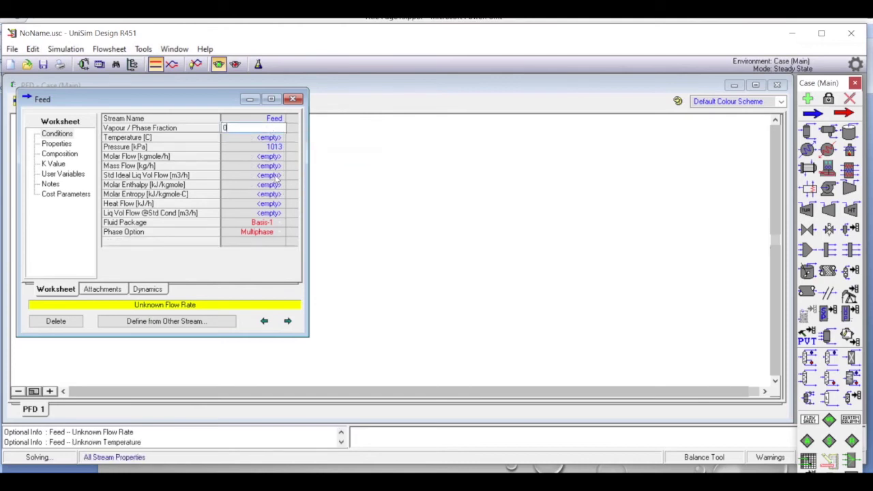
{"action": "left_click", "coordinate": [238, 169]}
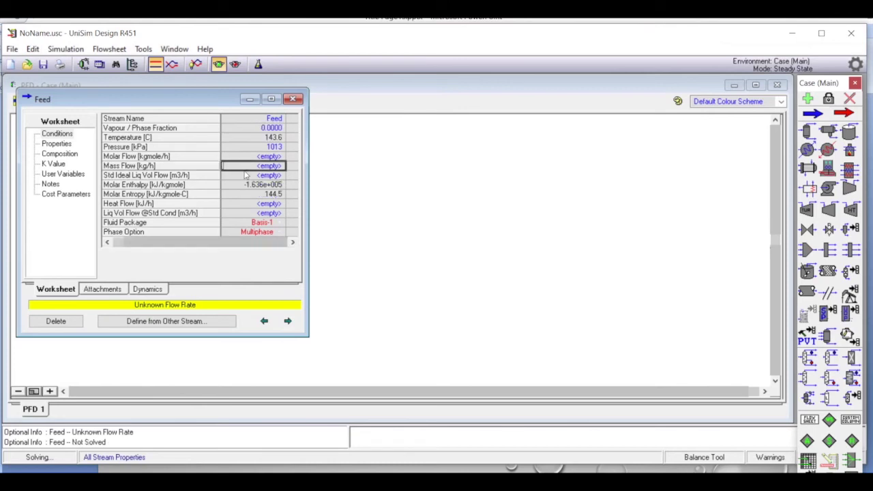
{"action": "left_click", "coordinate": [277, 138]}
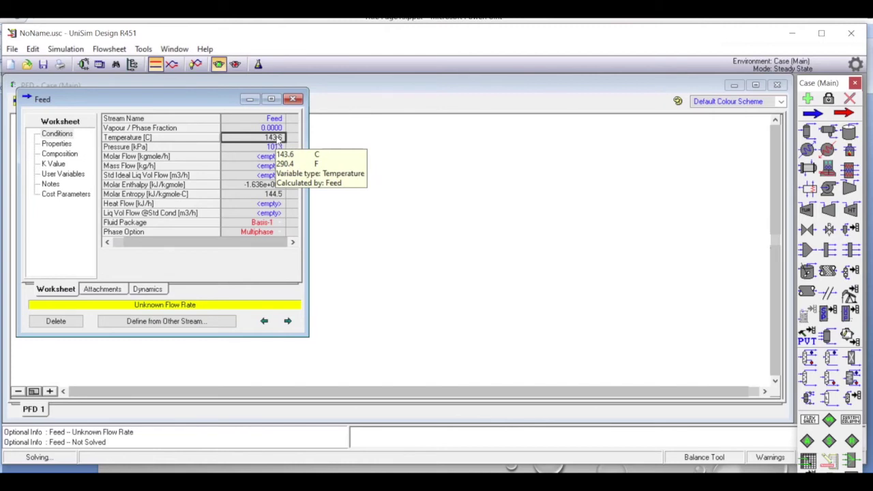
Clear the Feed stream's vapour fraction and restore its temperature to 110 C
{"action": "left_click", "coordinate": [283, 129]}
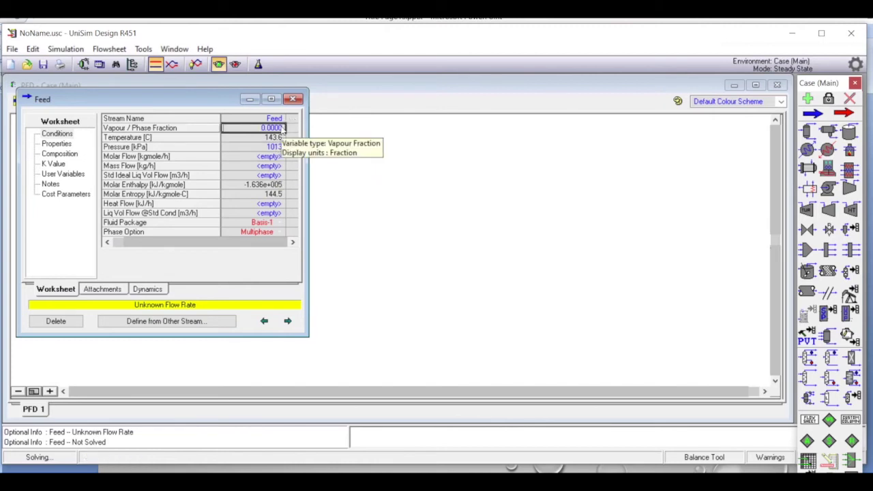
{"action": "key", "text": "BackSpace"}
{"action": "key", "text": "Return"}
{"action": "left_click", "coordinate": [273, 139]}
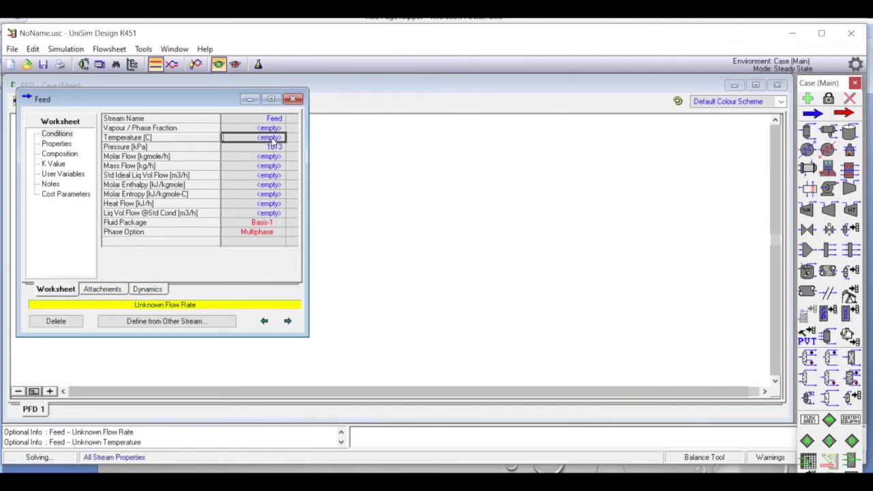
{"action": "type", "text": "110"}
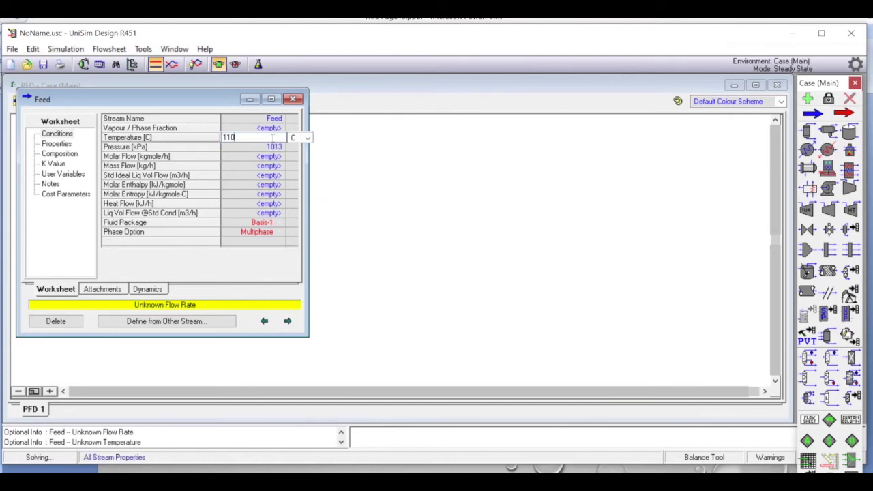
{"action": "left_click", "coordinate": [225, 166]}
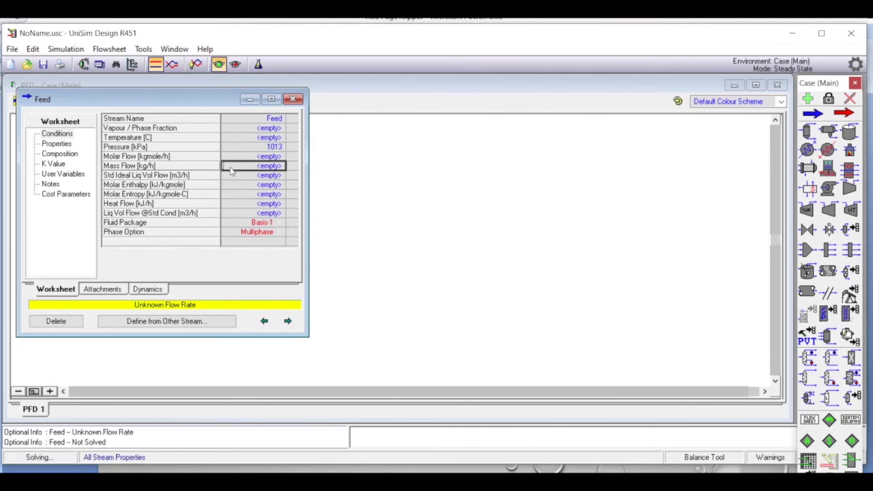
Set the Feed stream's molar flow to 100 kgmole/h and close its window
{"action": "left_click", "coordinate": [273, 156]}
{"action": "type", "text": "10"}
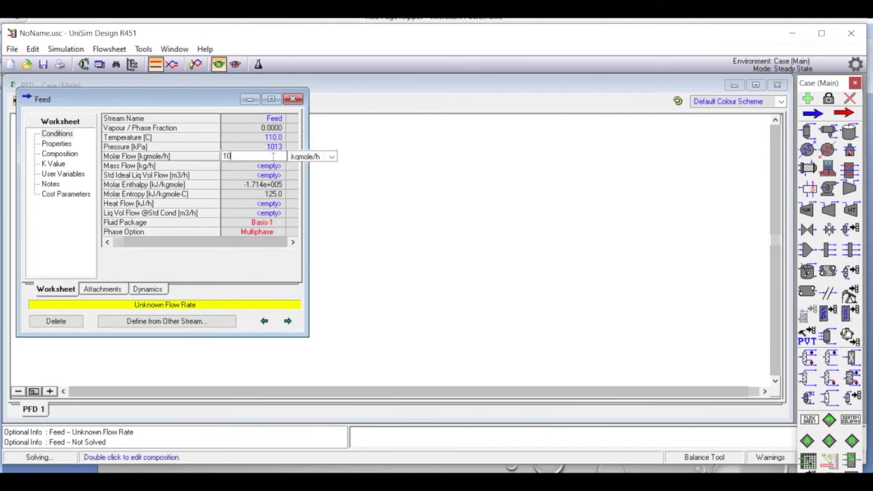
{"action": "type", "text": "0"}
{"action": "left_click", "coordinate": [240, 169]}
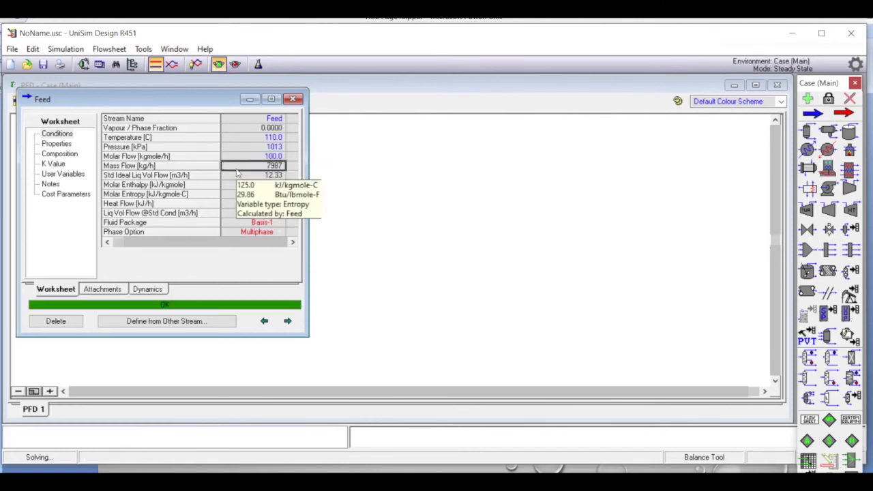
{"action": "left_click", "coordinate": [293, 99]}
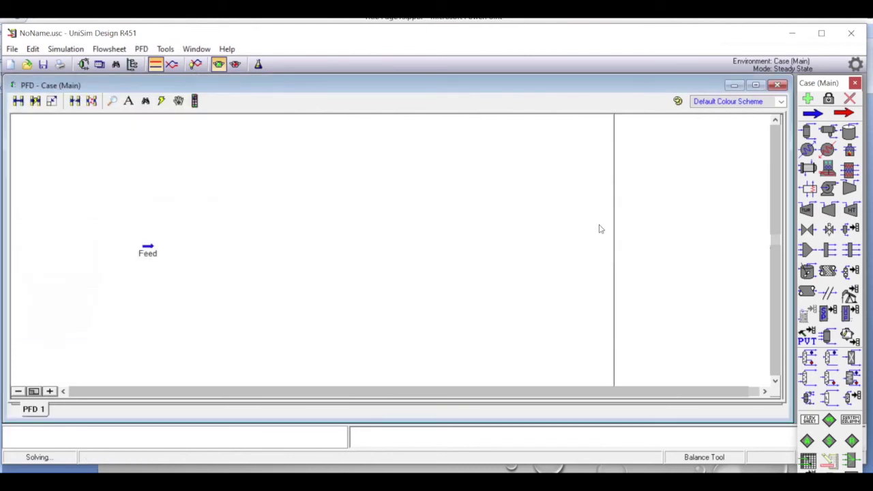
Place an isenthalpic valve after the Feed stream, connecting Feed as its inlet and a new stream named Valve out as its outlet
{"action": "left_click", "coordinate": [807, 230]}
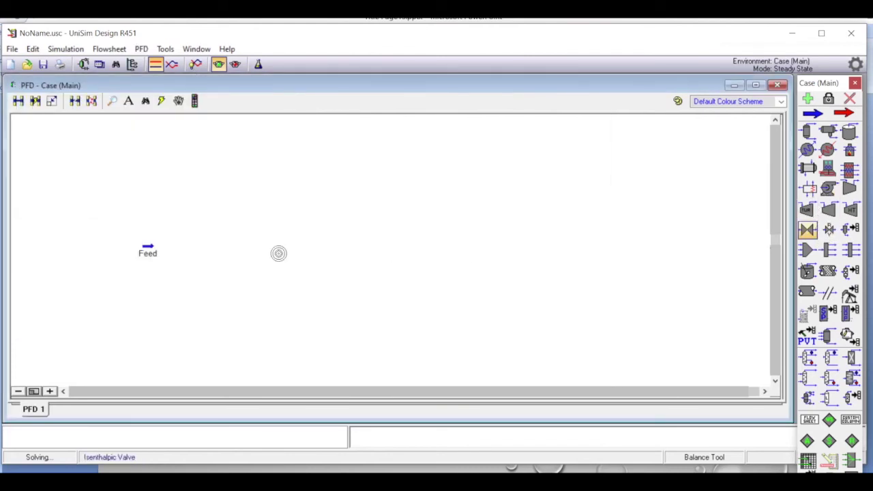
{"action": "left_click", "coordinate": [185, 253]}
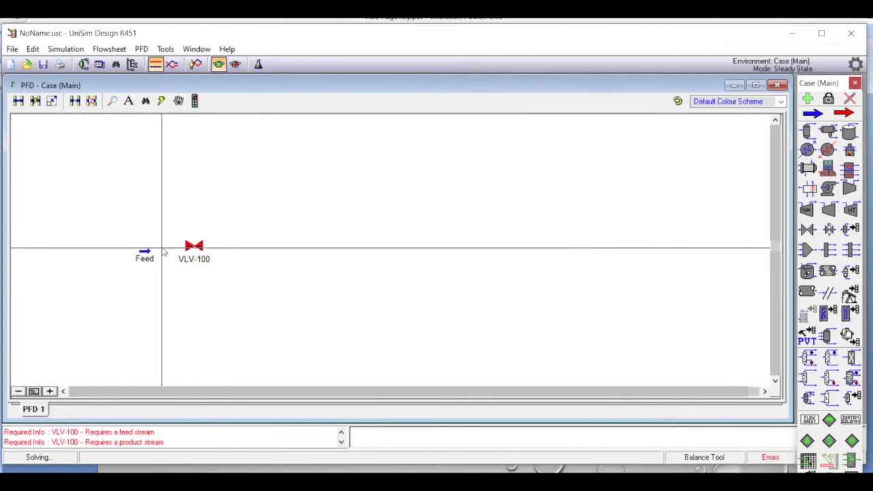
{"action": "double_click", "coordinate": [194, 247]}
{"action": "left_click", "coordinate": [193, 218]}
{"action": "left_click", "coordinate": [147, 228]}
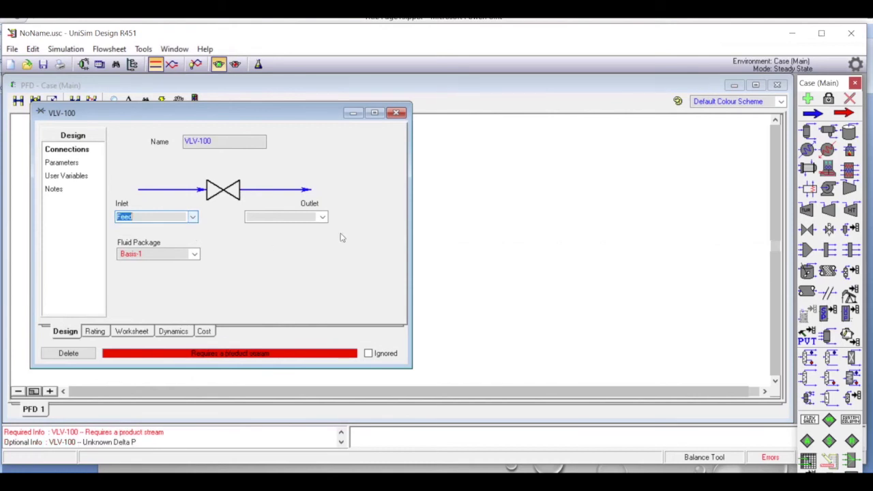
{"action": "left_click", "coordinate": [298, 218]}
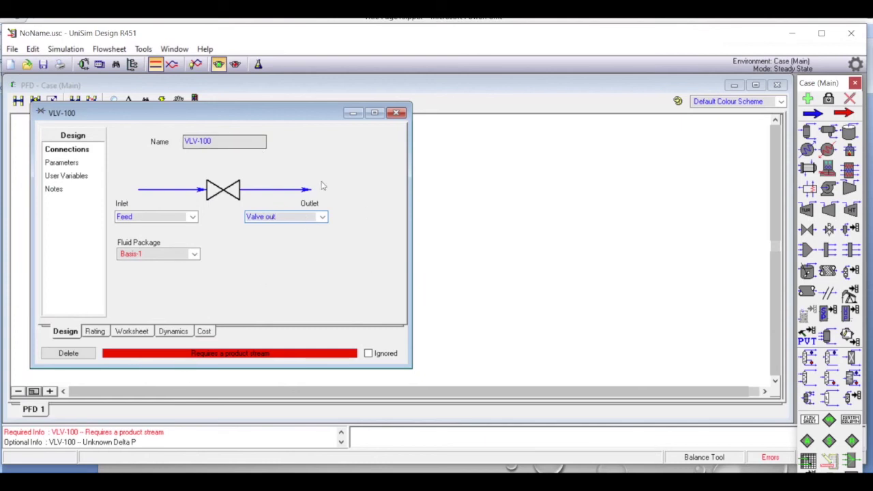
{"action": "left_click", "coordinate": [193, 217]}
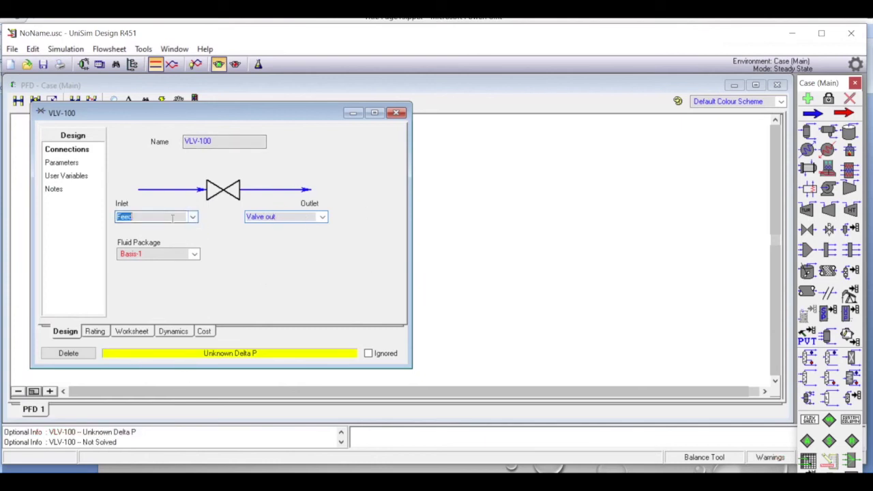
{"action": "left_click", "coordinate": [396, 113]}
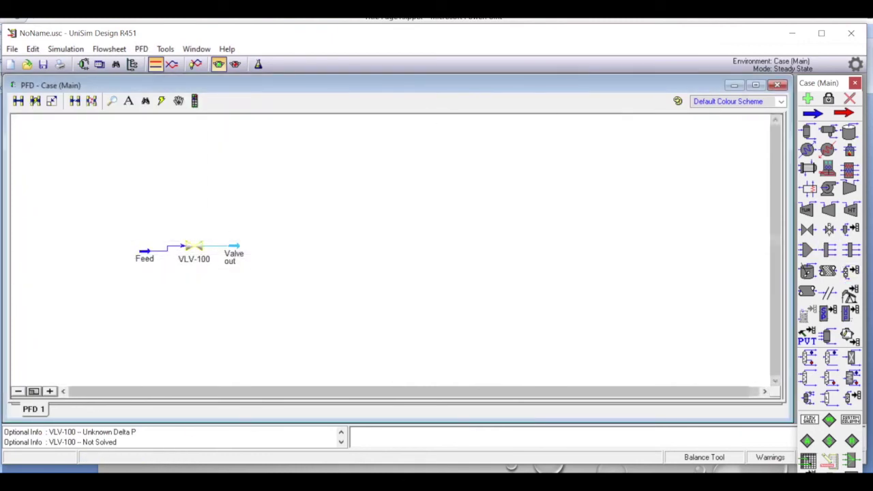
Place a separator downstream of the valve and connect the Valve out stream as its inlet
{"action": "left_click", "coordinate": [808, 133]}
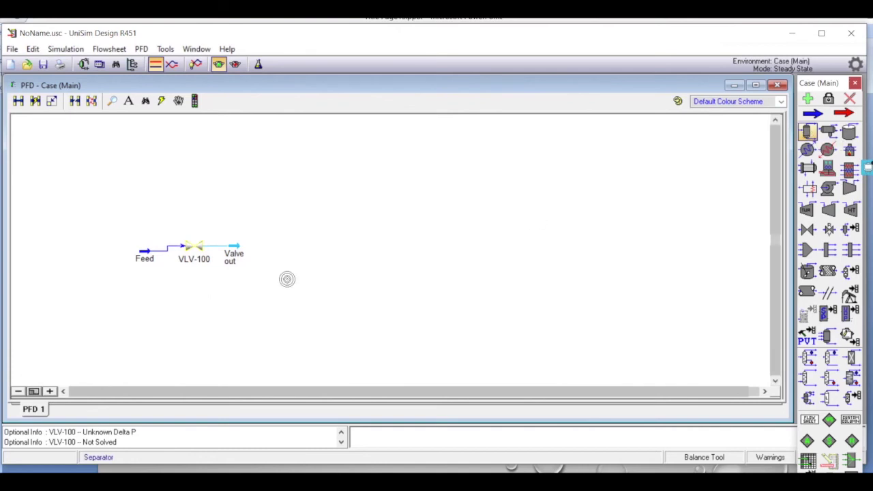
{"action": "left_click", "coordinate": [287, 242]}
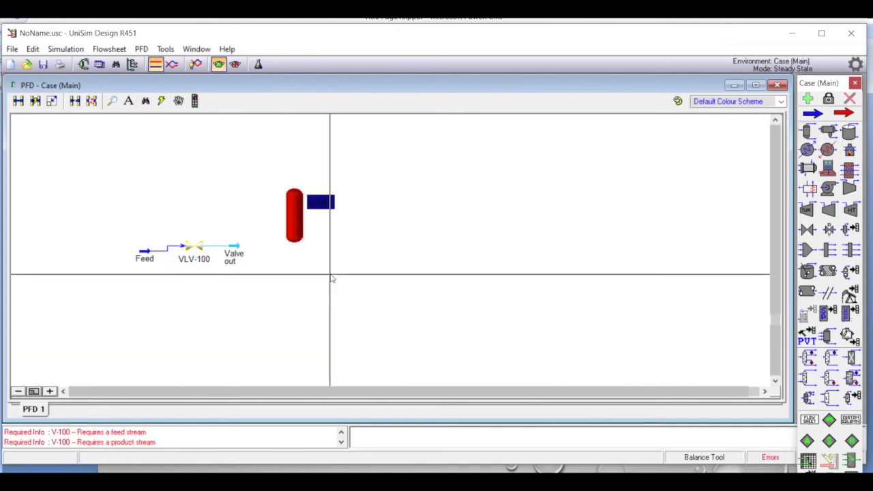
{"action": "double_click", "coordinate": [294, 235]}
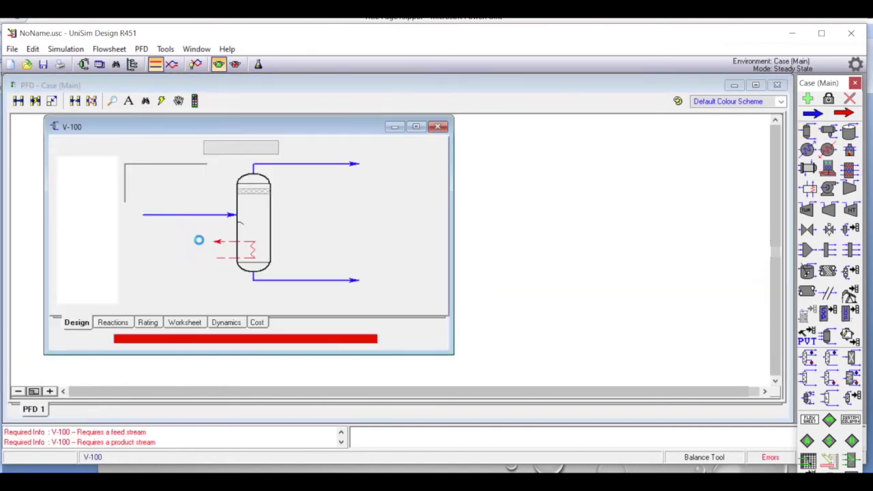
{"action": "left_click", "coordinate": [185, 171]}
{"action": "left_click", "coordinate": [191, 171]}
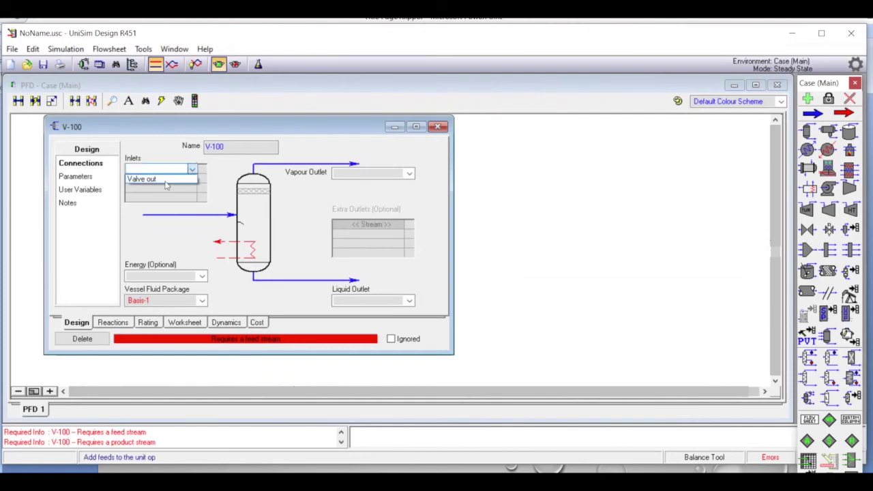
{"action": "left_click", "coordinate": [145, 178]}
Name the separator's vapour outlet Vapour and its liquid outlet Liquid, and close its window
{"action": "left_click", "coordinate": [384, 172]}
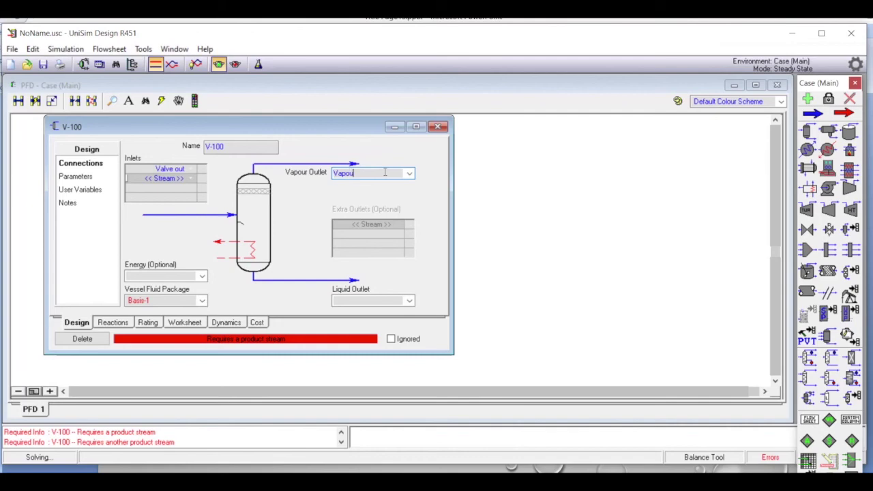
{"action": "left_click", "coordinate": [372, 301]}
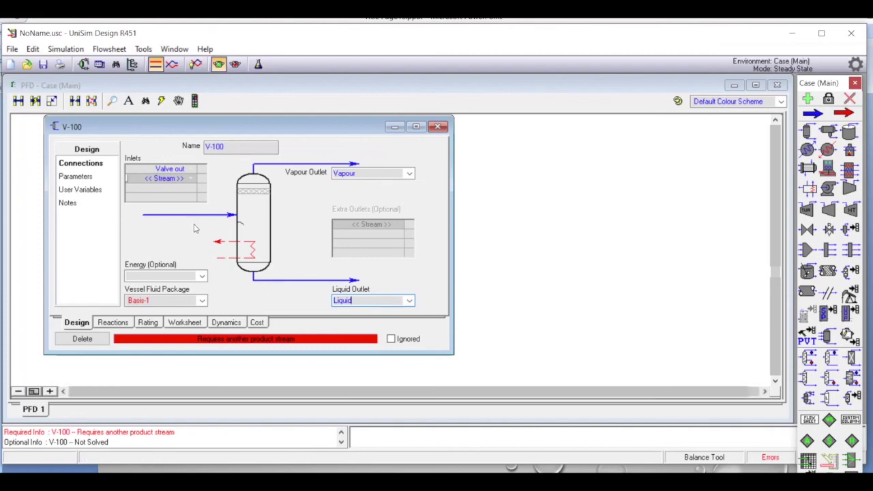
{"action": "left_click", "coordinate": [438, 127]}
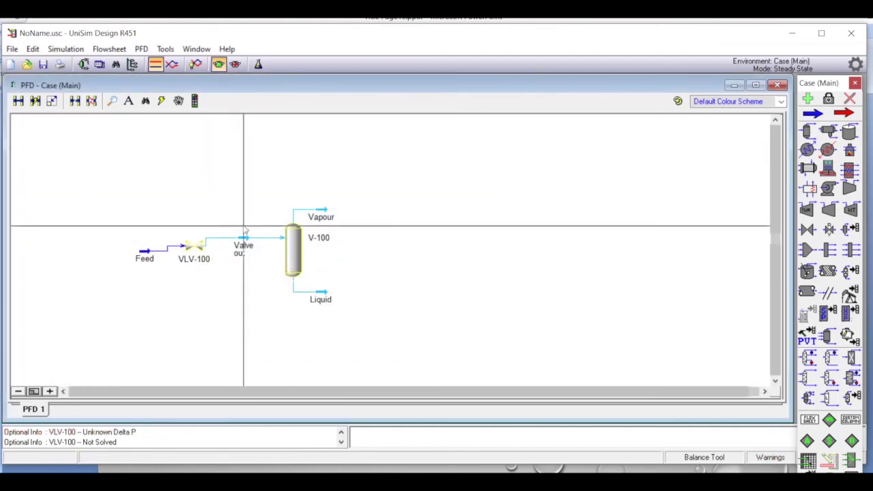
Set the Vapour stream's pressure to 1 atm (101.3 kPa) and close its window
{"action": "double_click", "coordinate": [323, 211]}
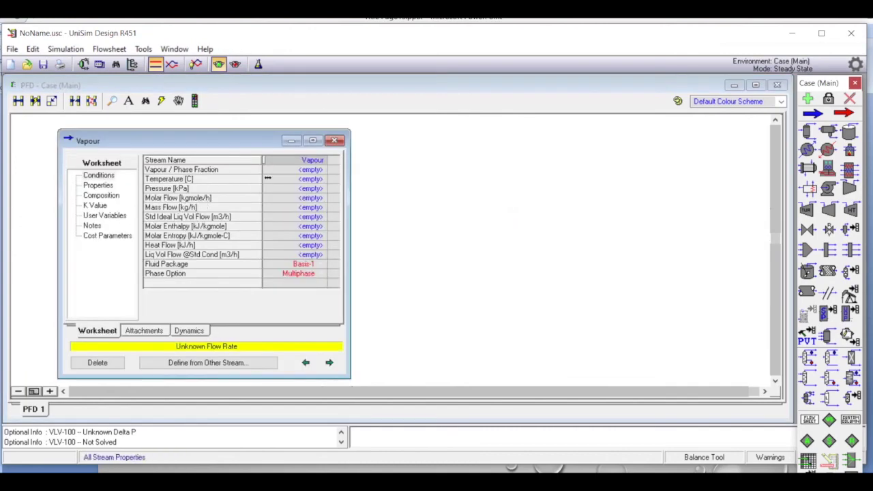
{"action": "left_click", "coordinate": [310, 190]}
{"action": "type", "text": "1"}
{"action": "left_click", "coordinate": [337, 188]}
{"action": "double_click", "coordinate": [381, 239]}
{"action": "left_click", "coordinate": [338, 240]}
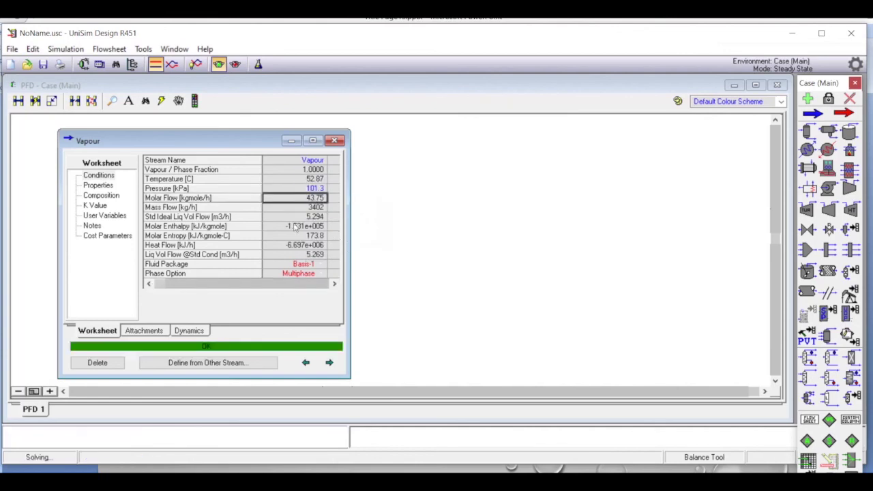
{"action": "left_click", "coordinate": [335, 140]}
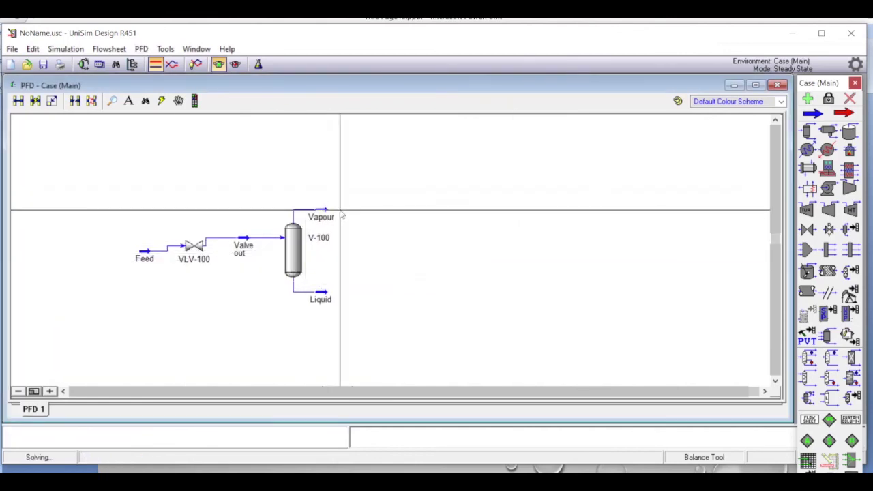
Review the stream conditions and compositions in the workbook beside the flowsheet, and compare them with Problem 2's answers in PowerPoint
{"action": "mouse_move", "coordinate": [294, 260]}
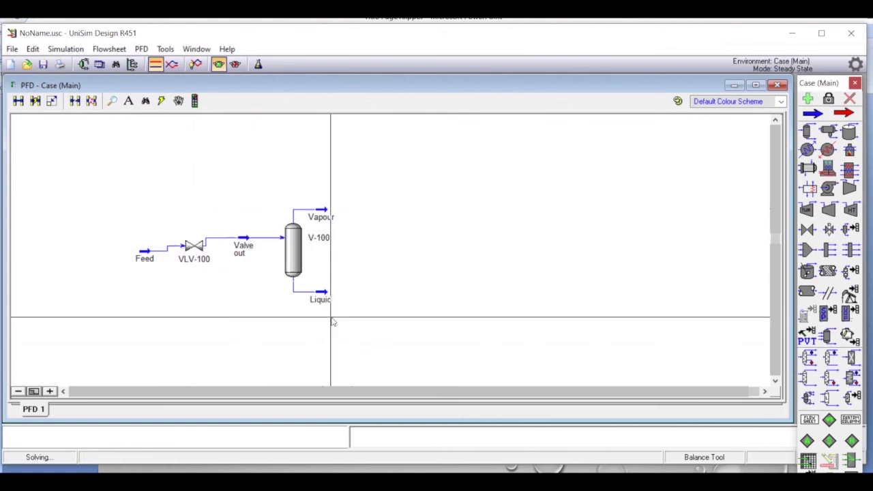
{"action": "left_click", "coordinate": [99, 65]}
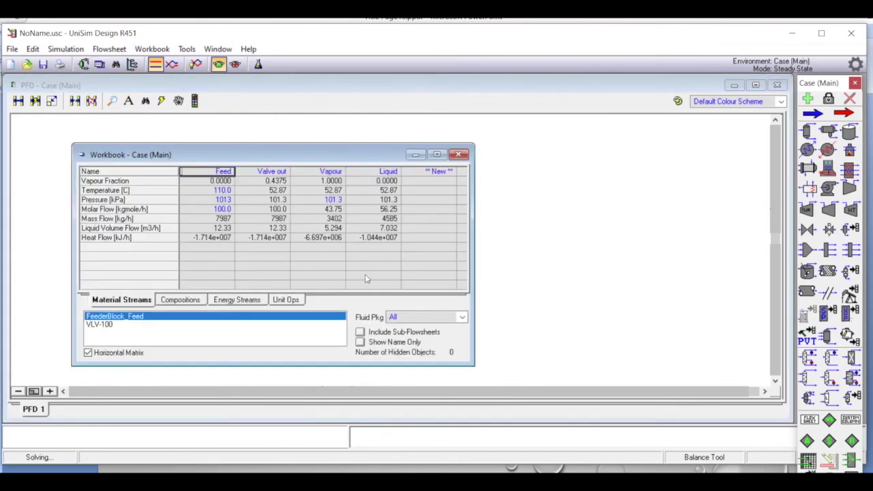
{"action": "left_click_drag", "start_coordinate": [299, 161], "coordinate": [589, 163]}
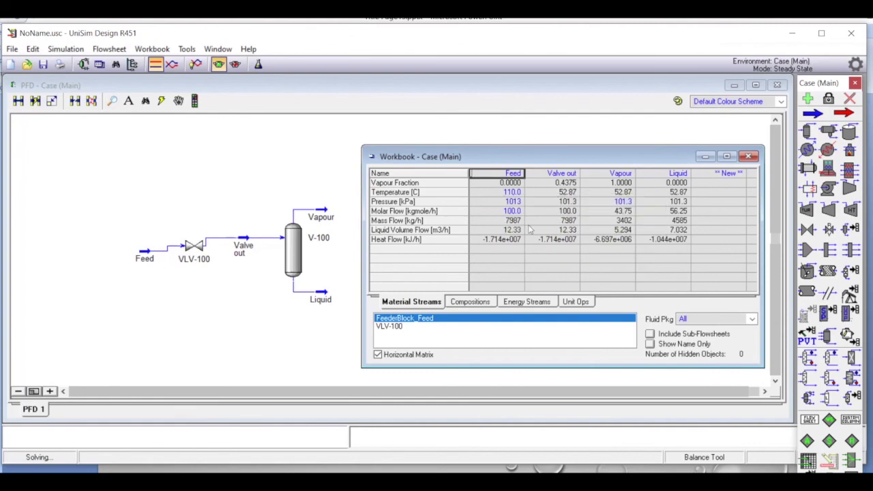
{"action": "left_click", "coordinate": [477, 302]}
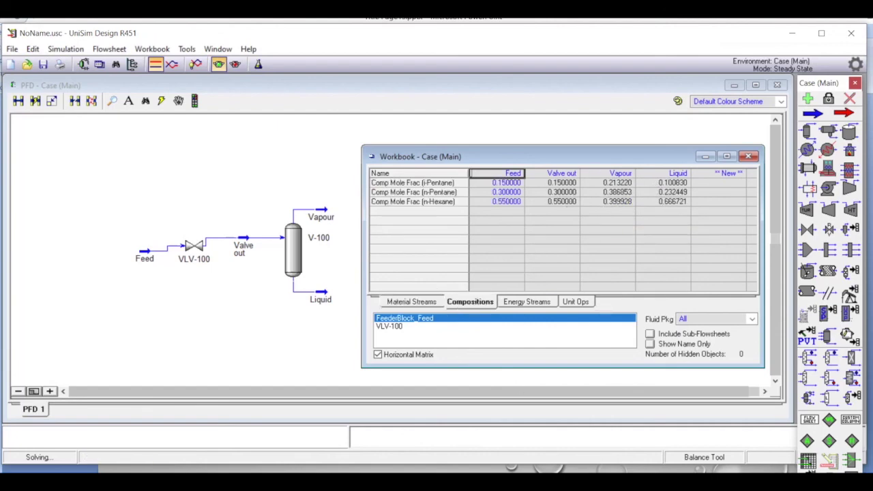
{"action": "key", "text": "alt+Tab"}
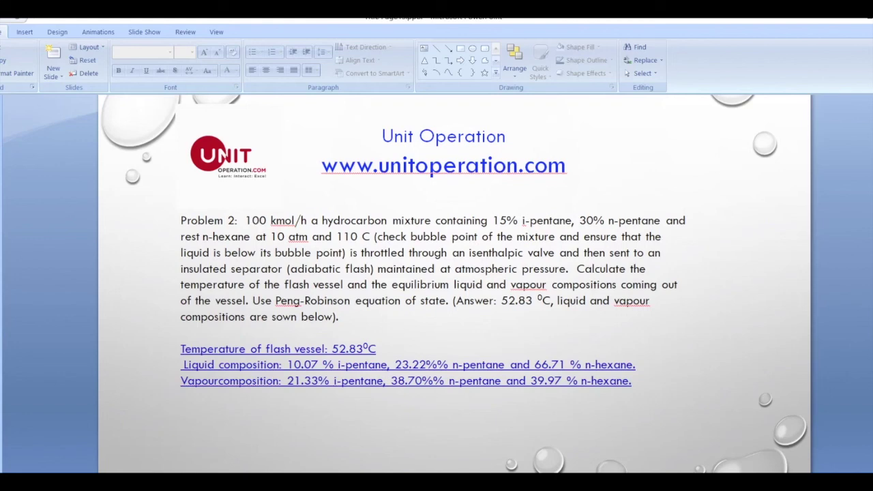
{"action": "mouse_move", "coordinate": [711, 481]}
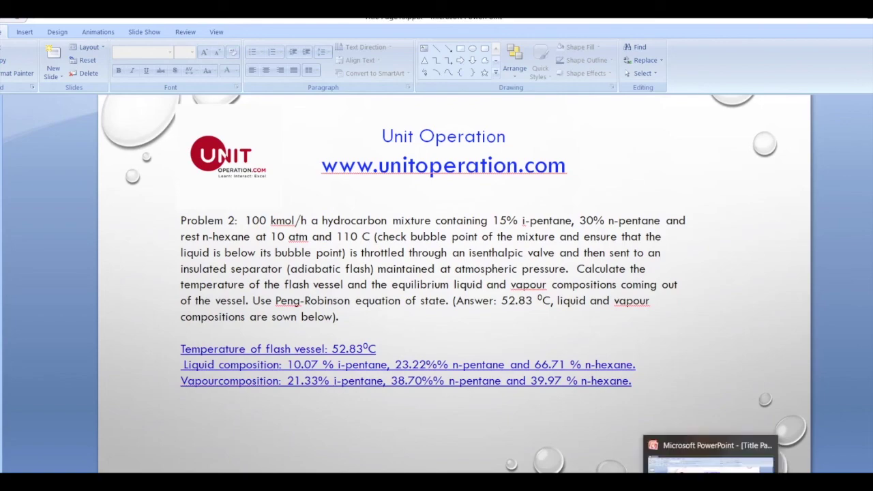